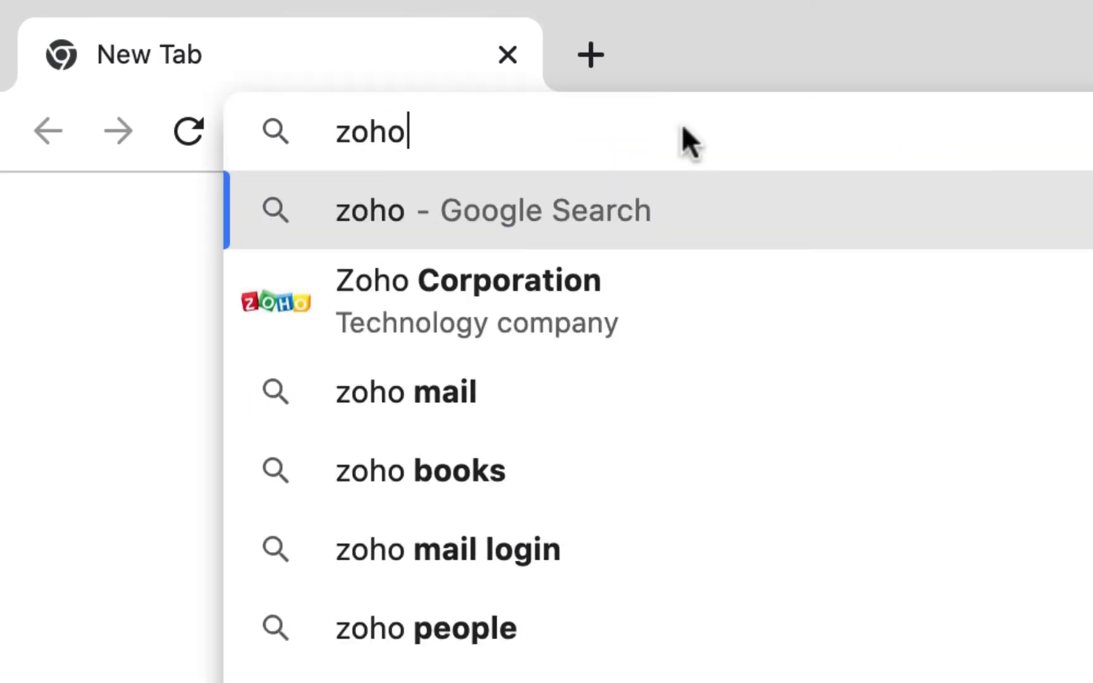
type(".com/desk")
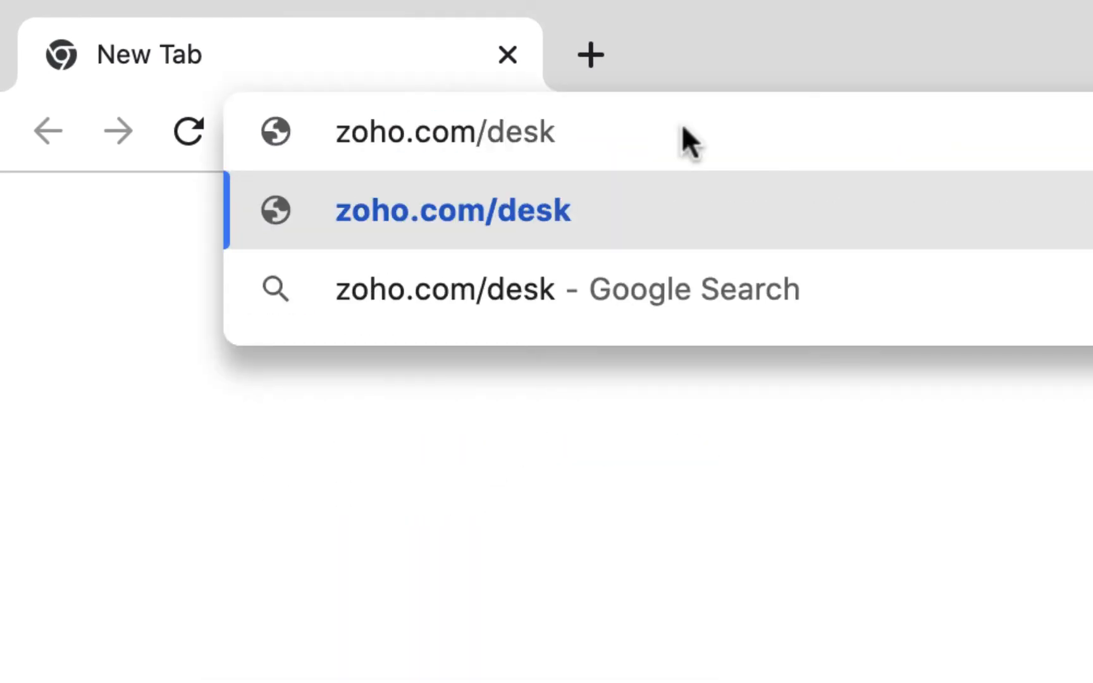
Load zoho.com/desk in the Chrome address bar.
key("Return")
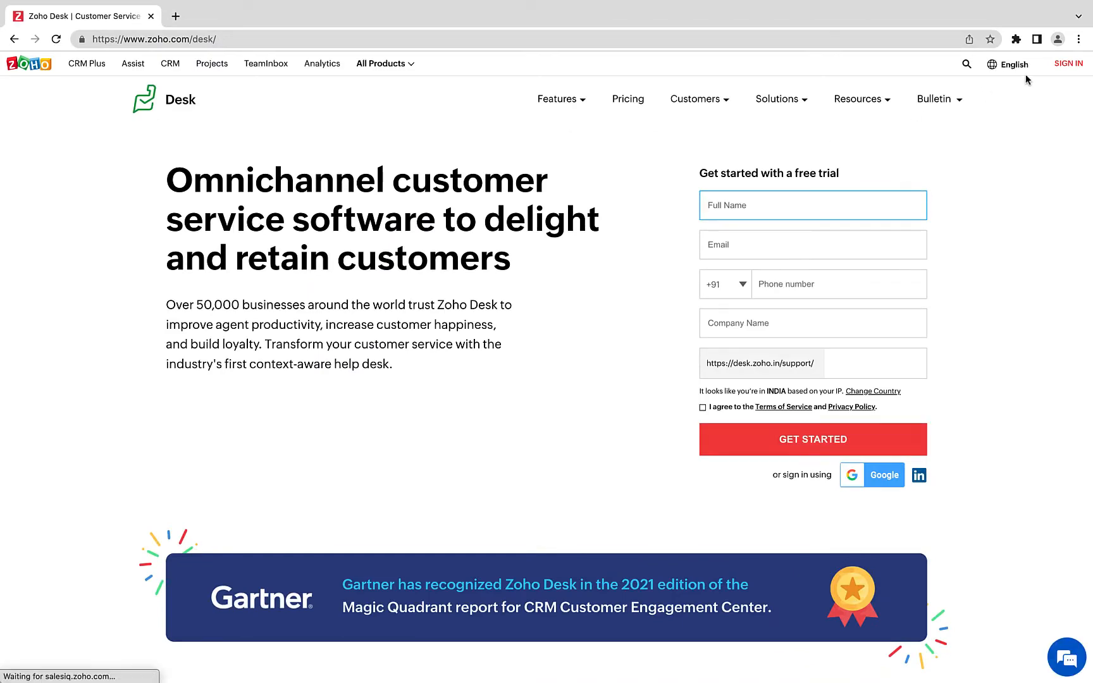
Sign in to Zoho Desk with email and password to reach the Headquarters dashboard.
left_click(1067, 63)
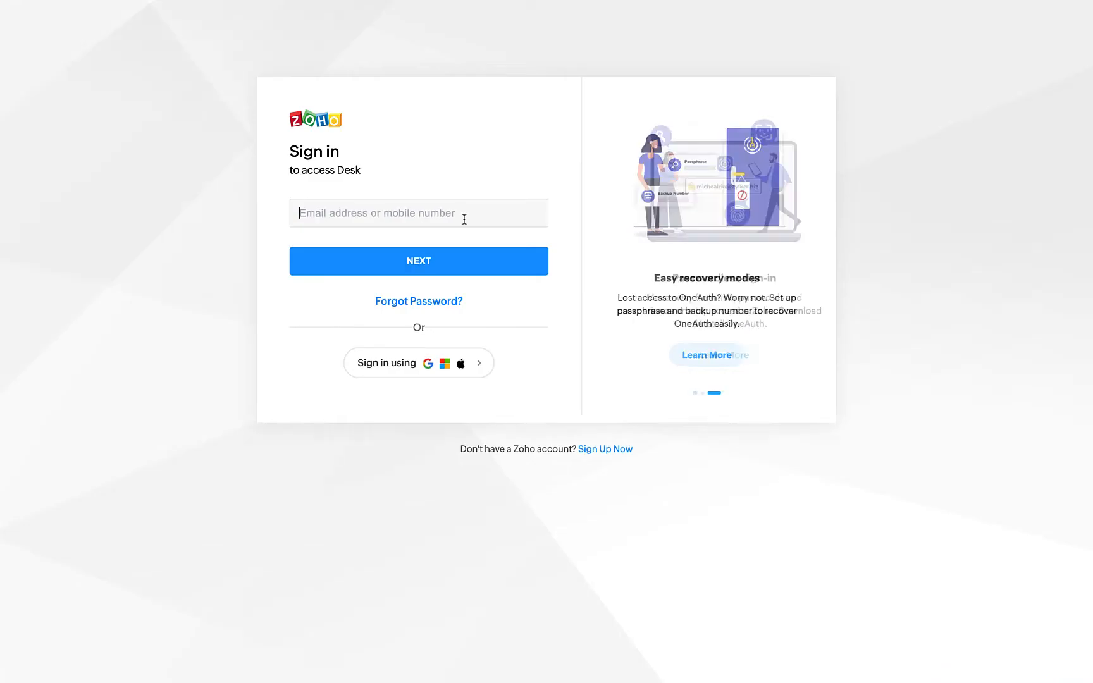
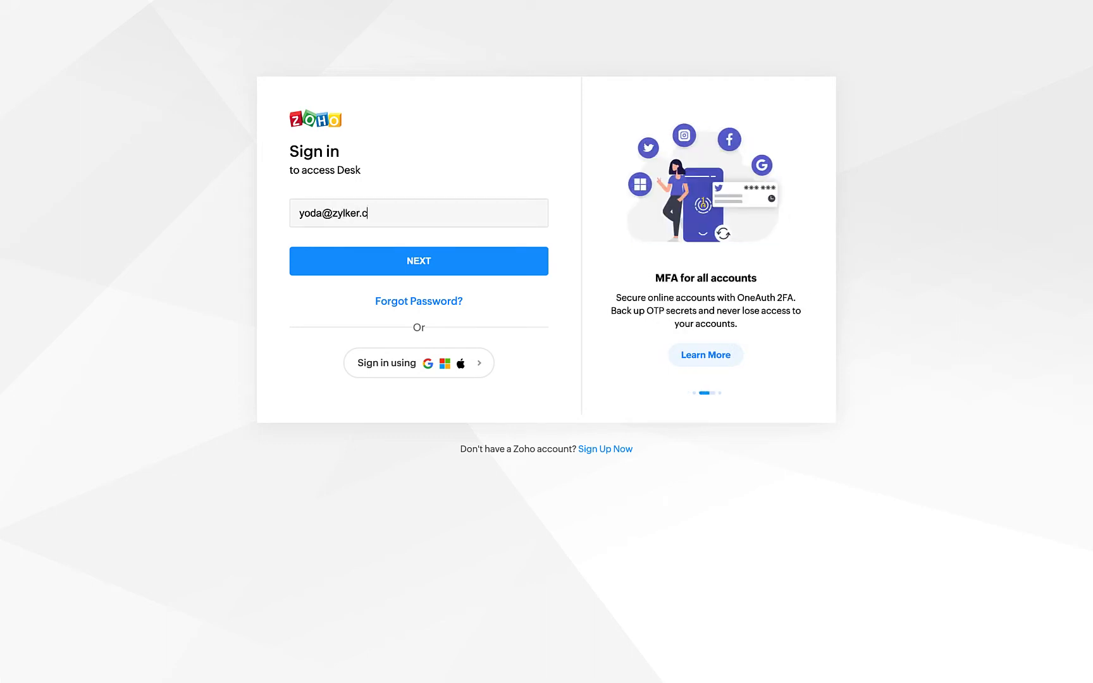
left_click(442, 264)
type("••••")
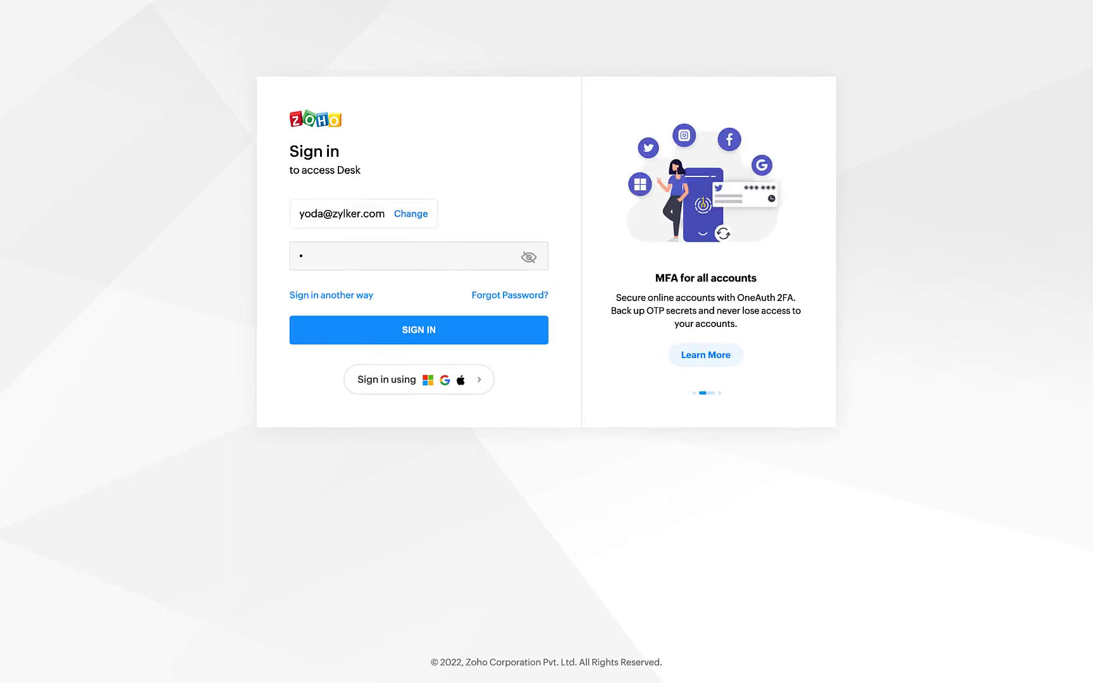
type("••••")
type("••••••")
left_click(417, 330)
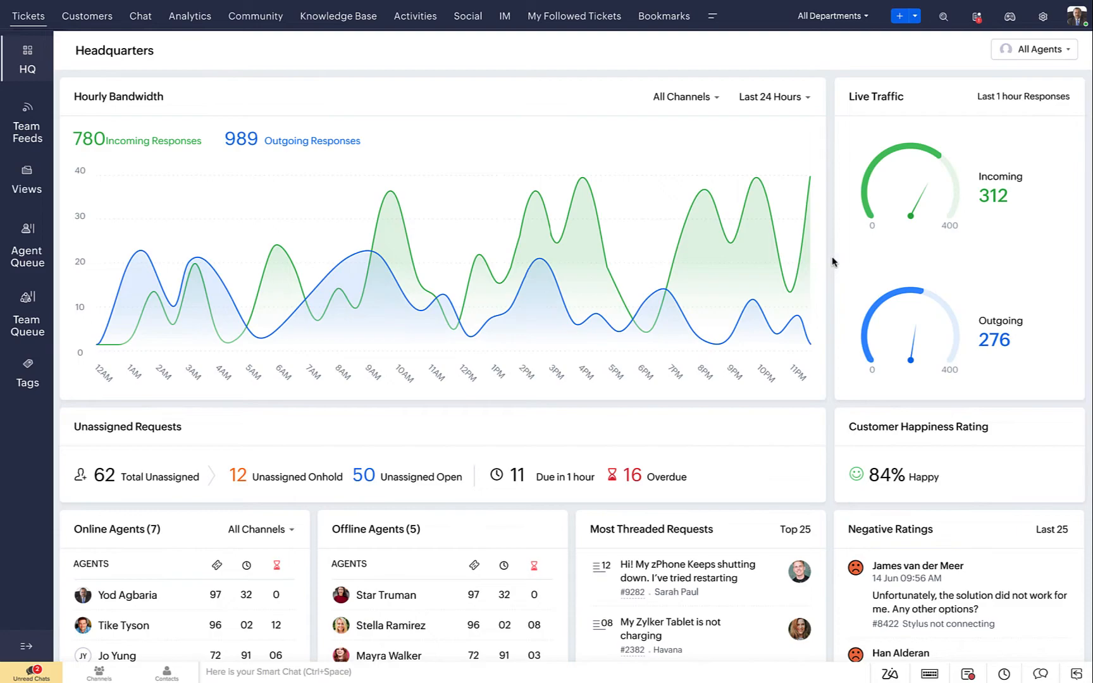
Navigate Setup > Help Center > Zylker Inc. > User Authentication to reach the SAML settings.
left_click(1042, 16)
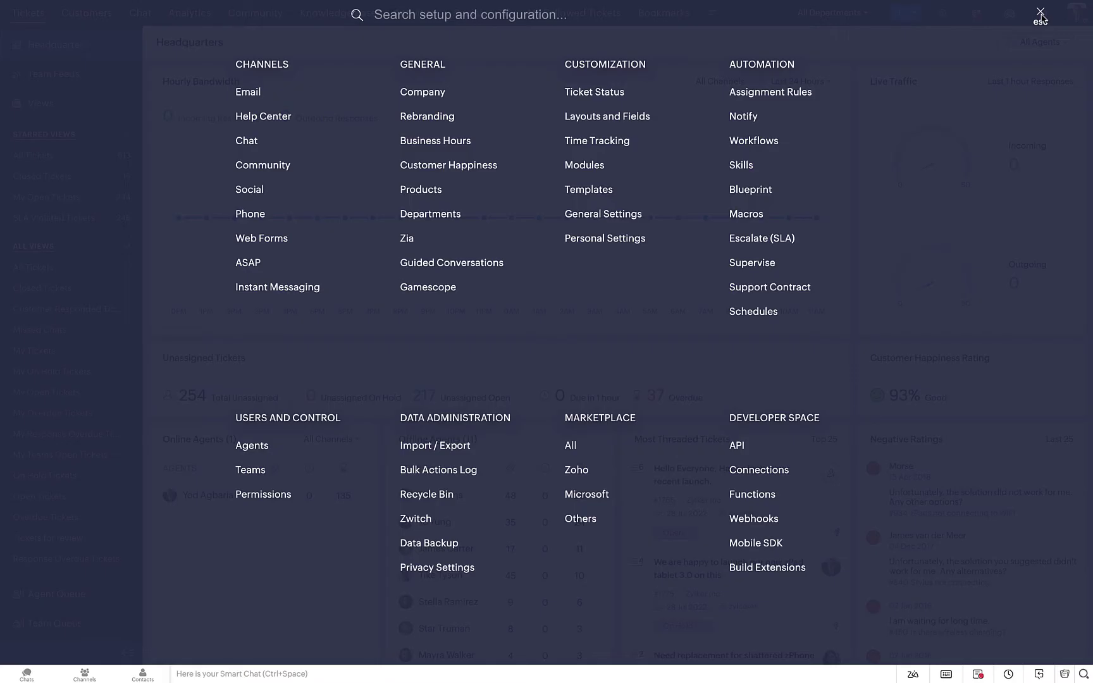
left_click(261, 117)
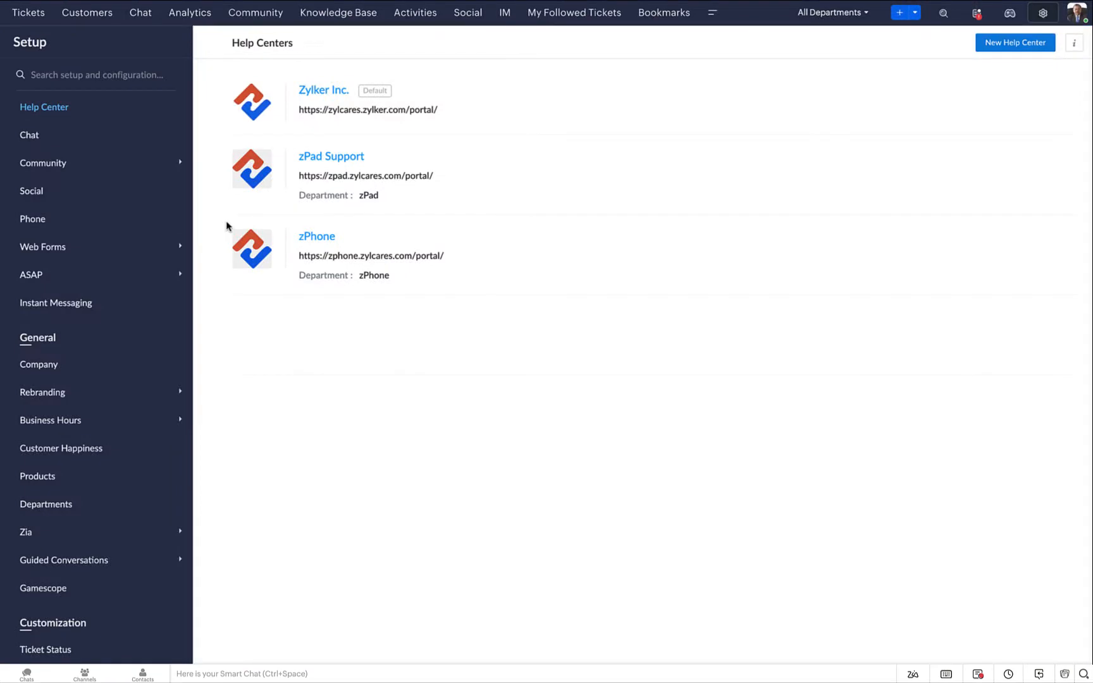
left_click(320, 97)
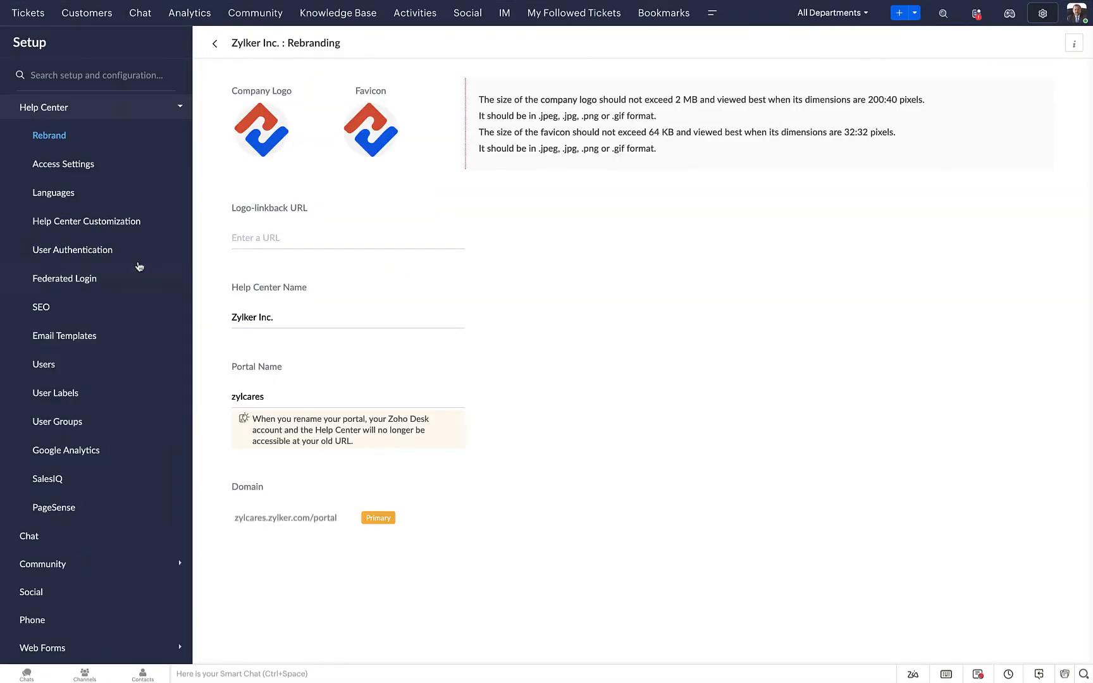
left_click(72, 249)
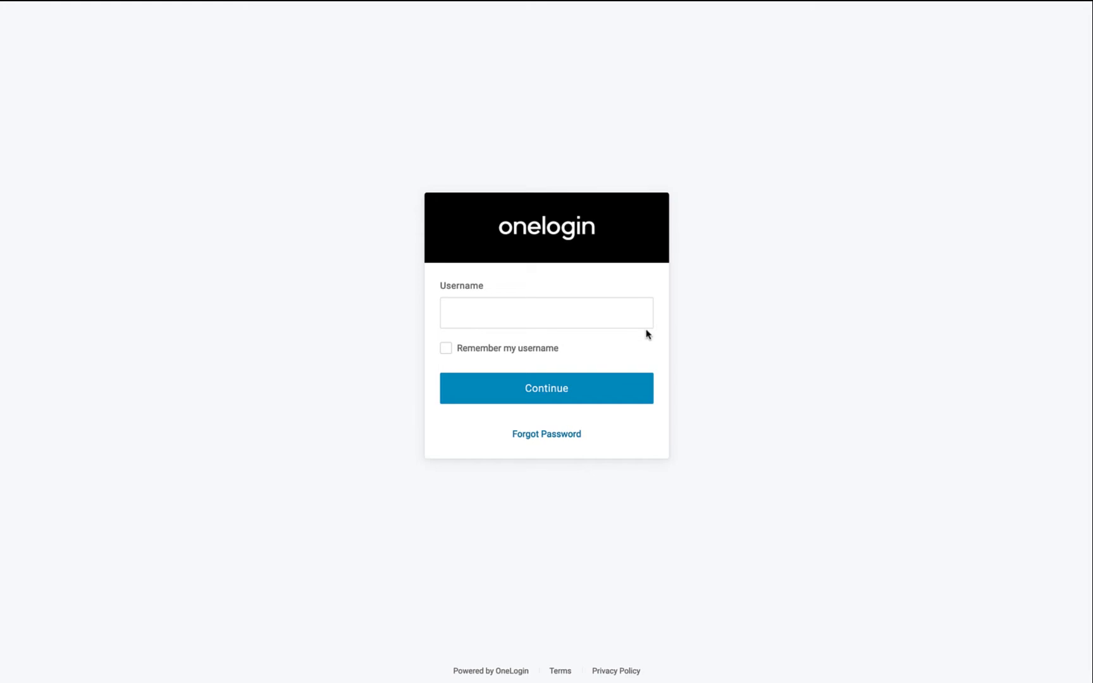
Sign in to OneLogin with username and password to reach the admin dashboard.
left_click(607, 315)
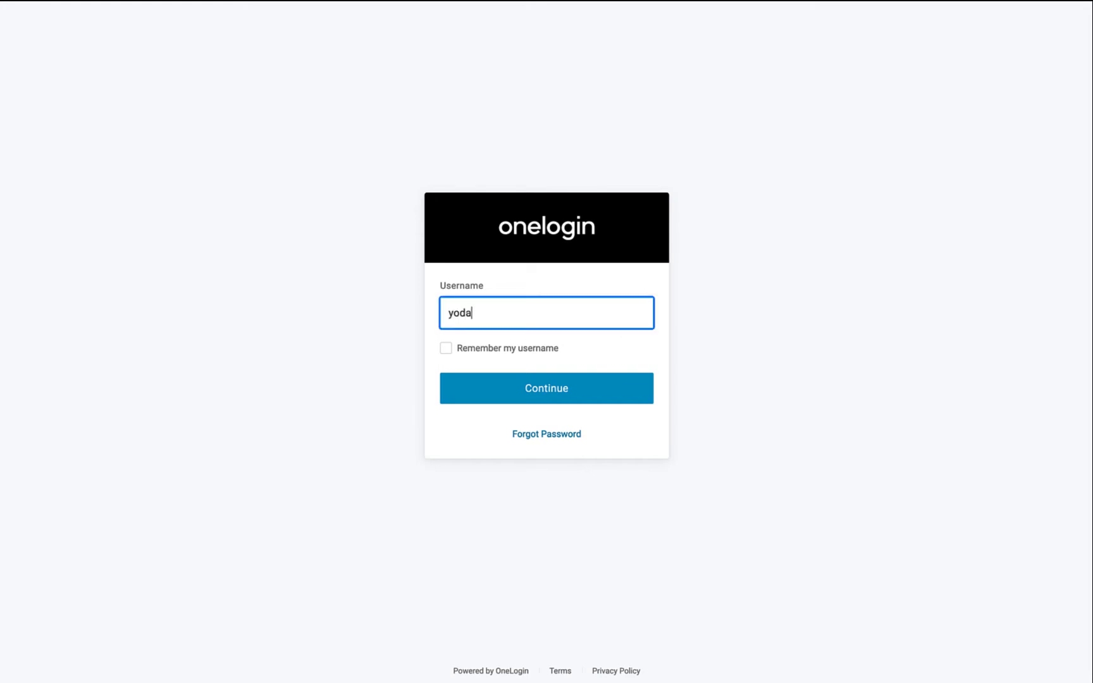
left_click(603, 395)
type("••")
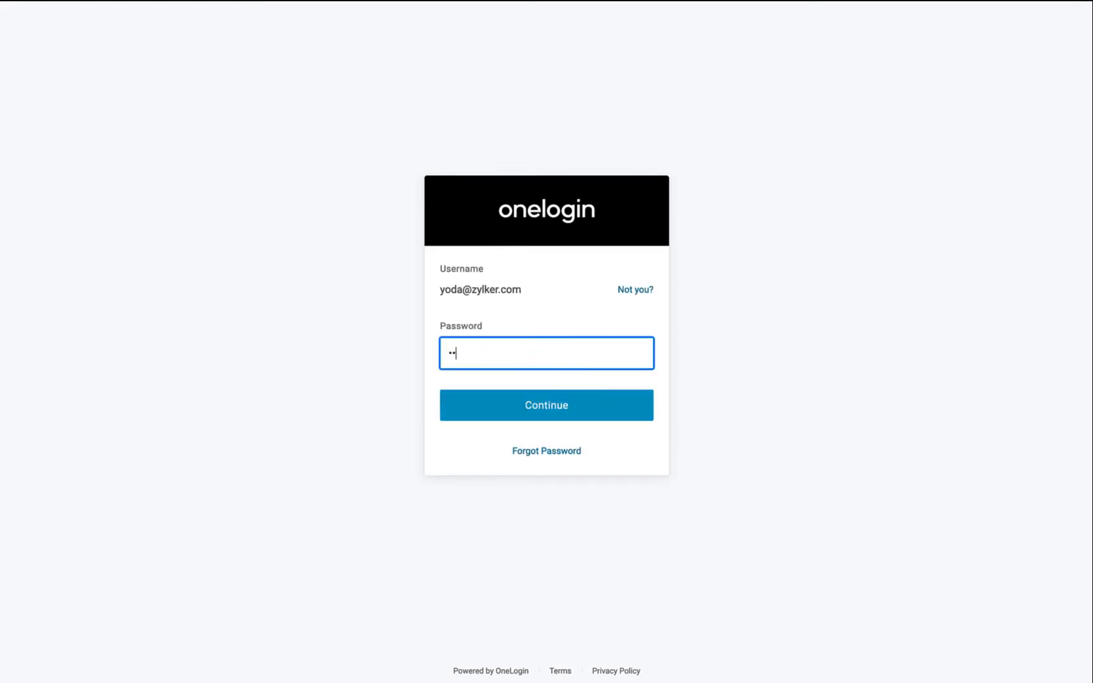
type("••••••••")
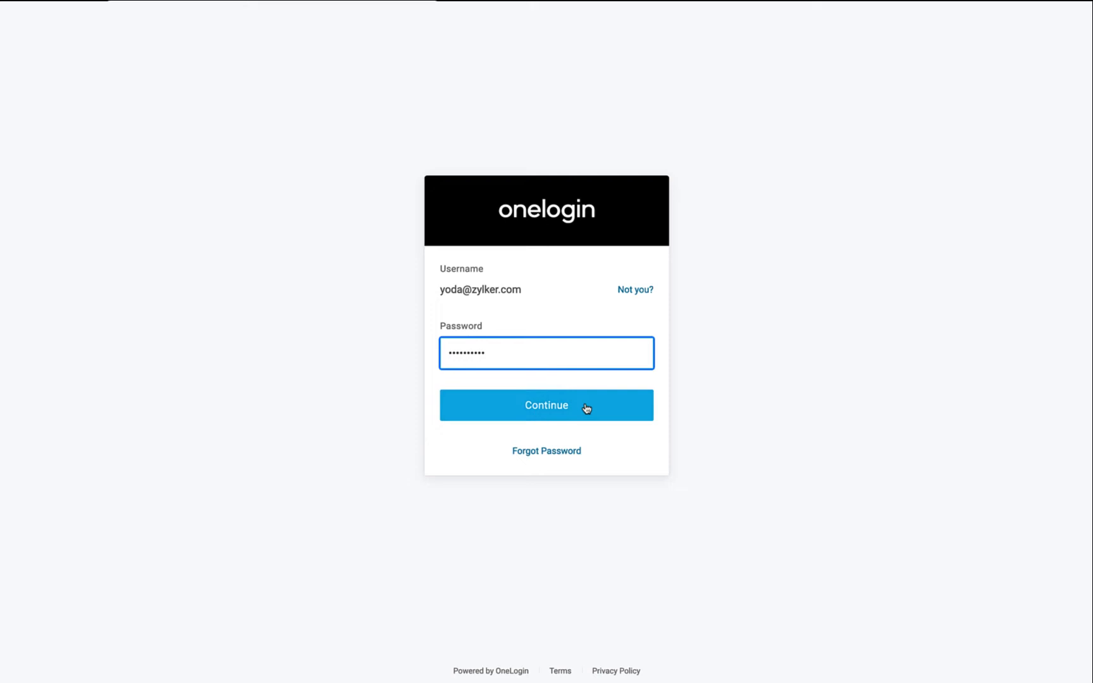
left_click(586, 409)
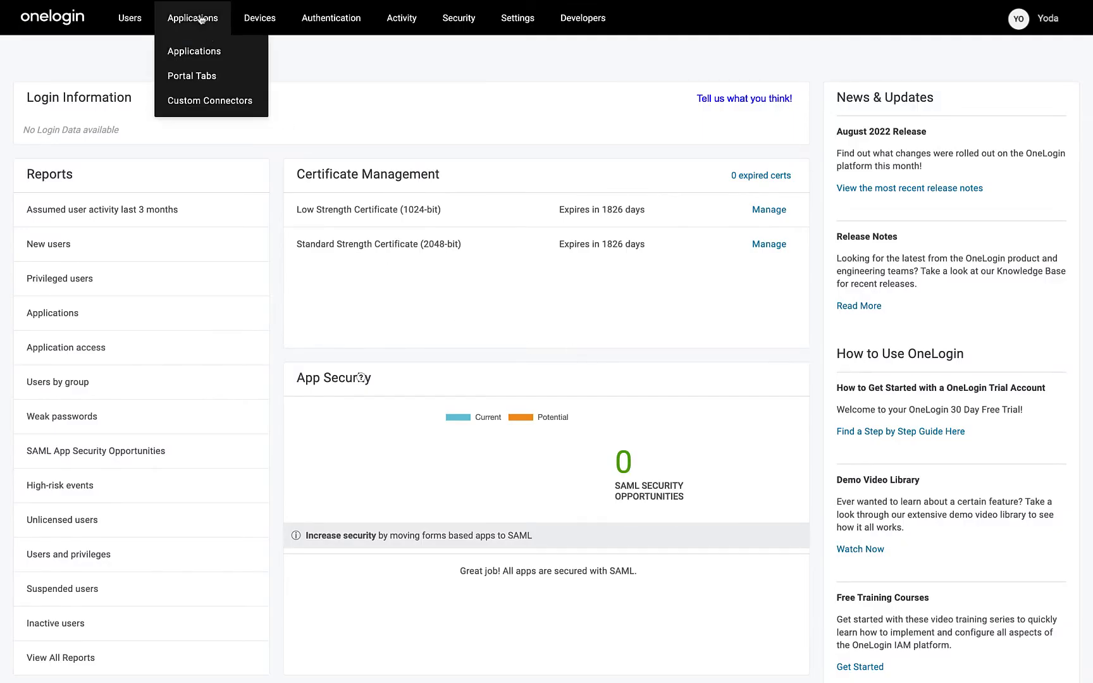
Start adding a new application from the OneLogin Applications list and search for SAML.
left_click(201, 51)
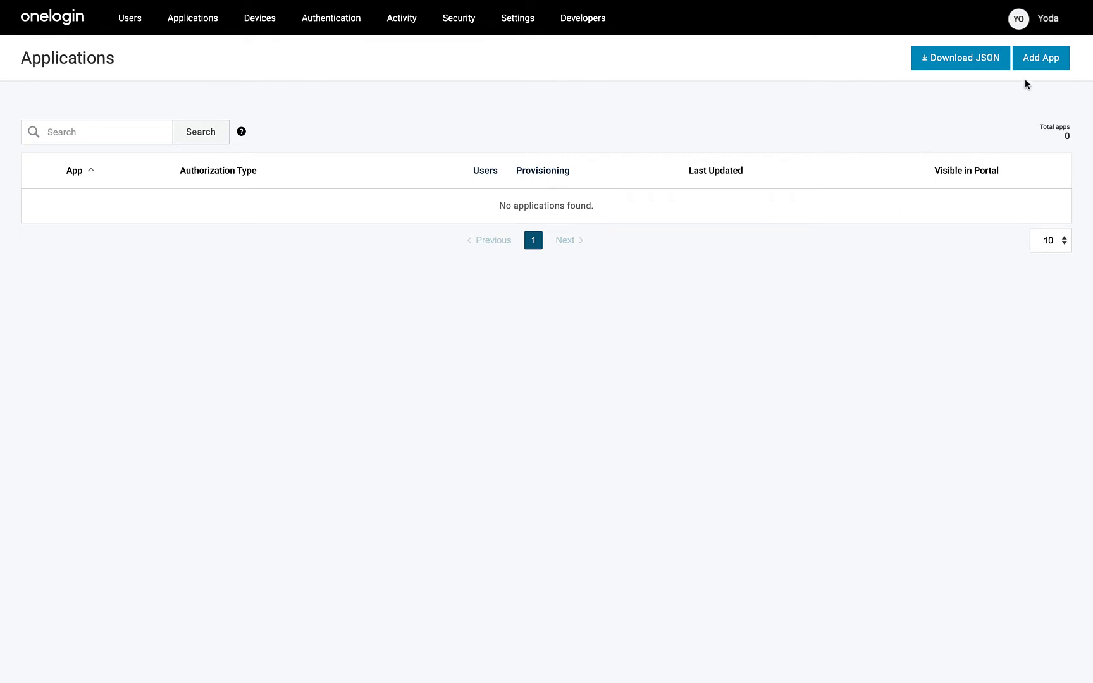
left_click(1040, 60)
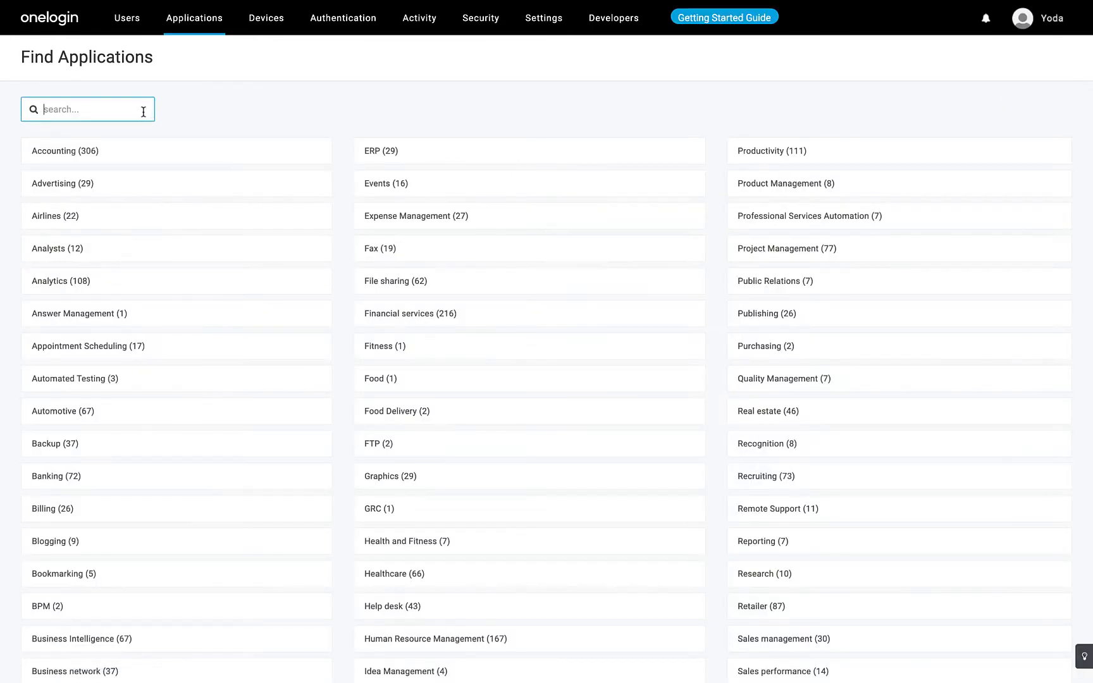
type("SAML")
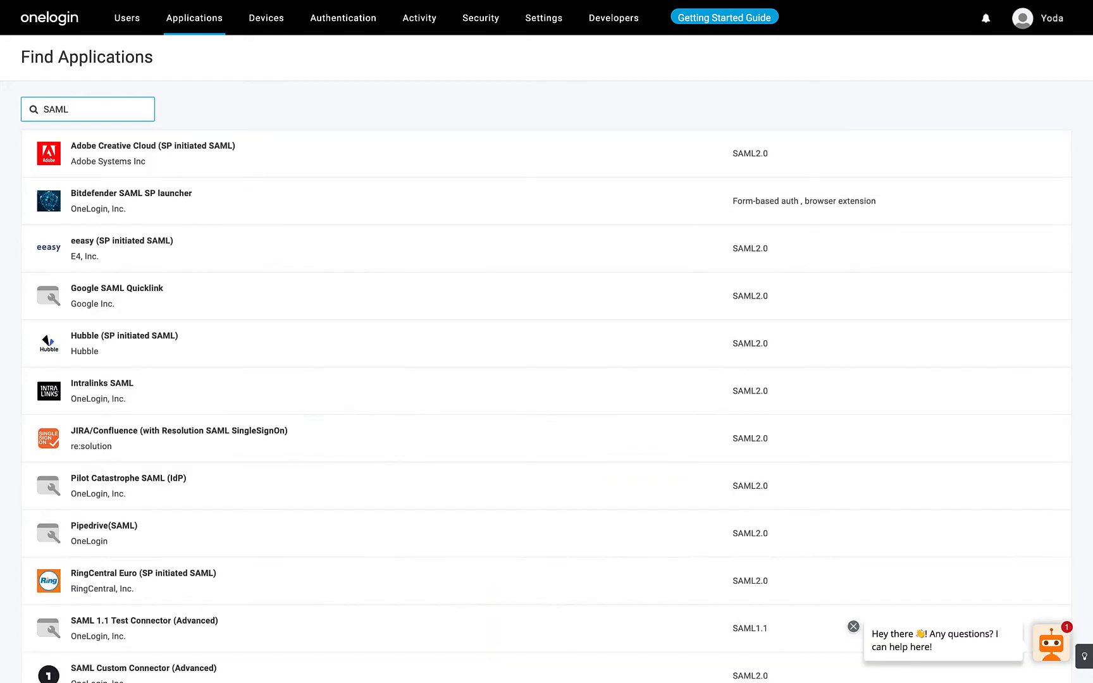
scroll(201, 340, "down", 3)
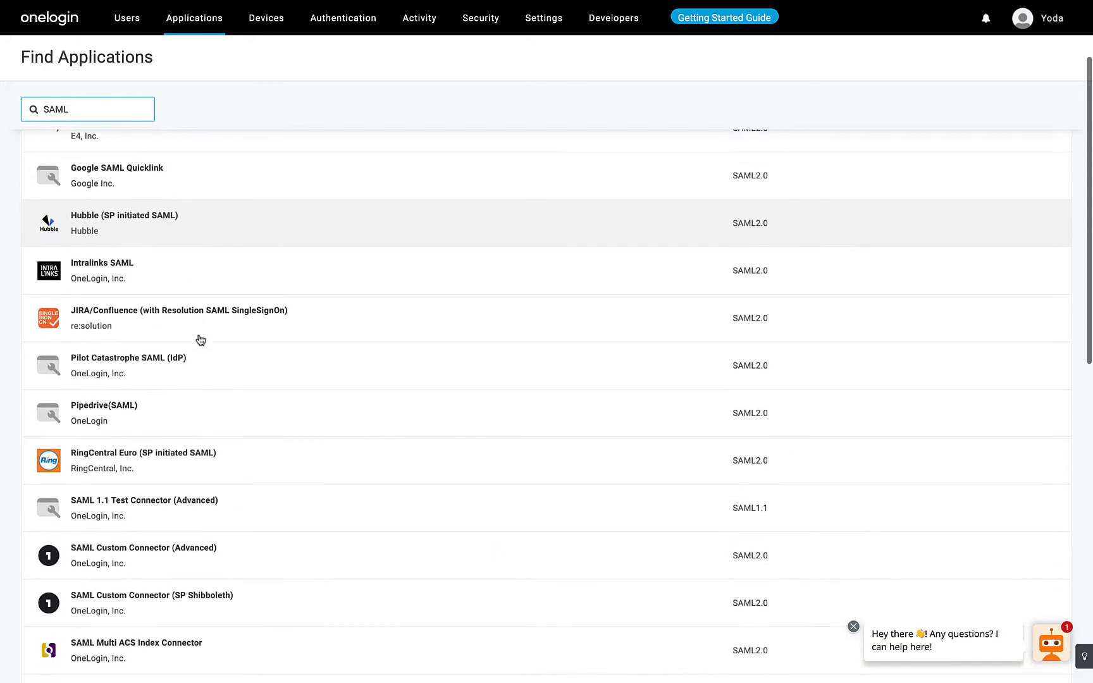
Add the SAML 1.1 Test Connector (Advanced) app with display name Zylcares and save it.
left_click(175, 417)
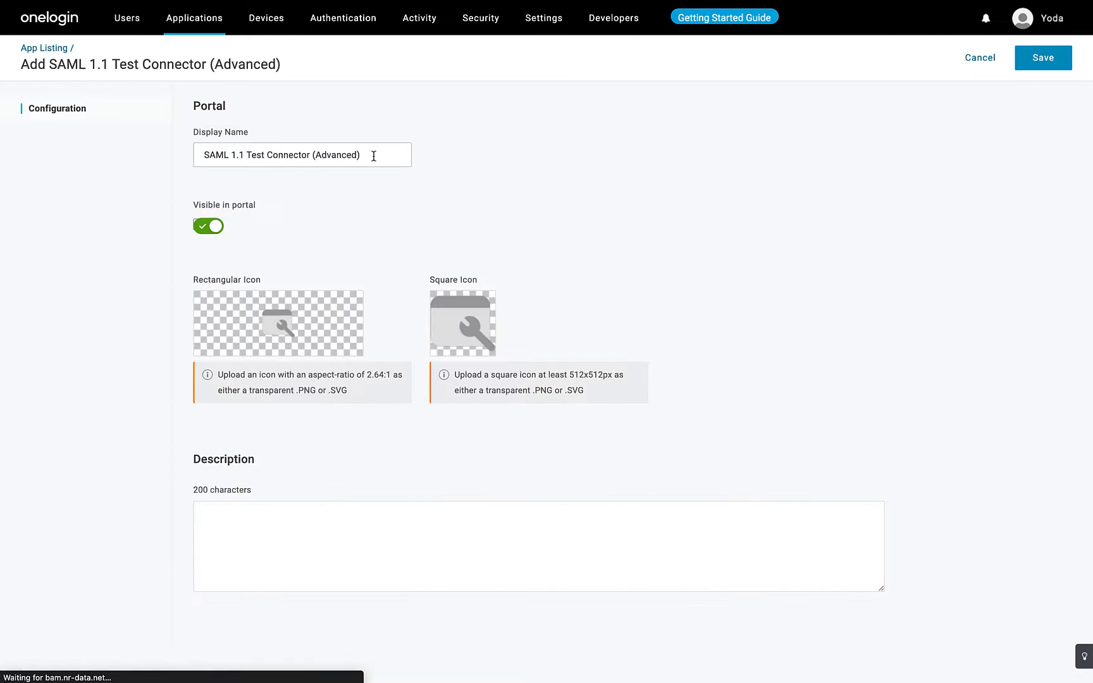
triple_click(373, 155)
key("BackSpace")
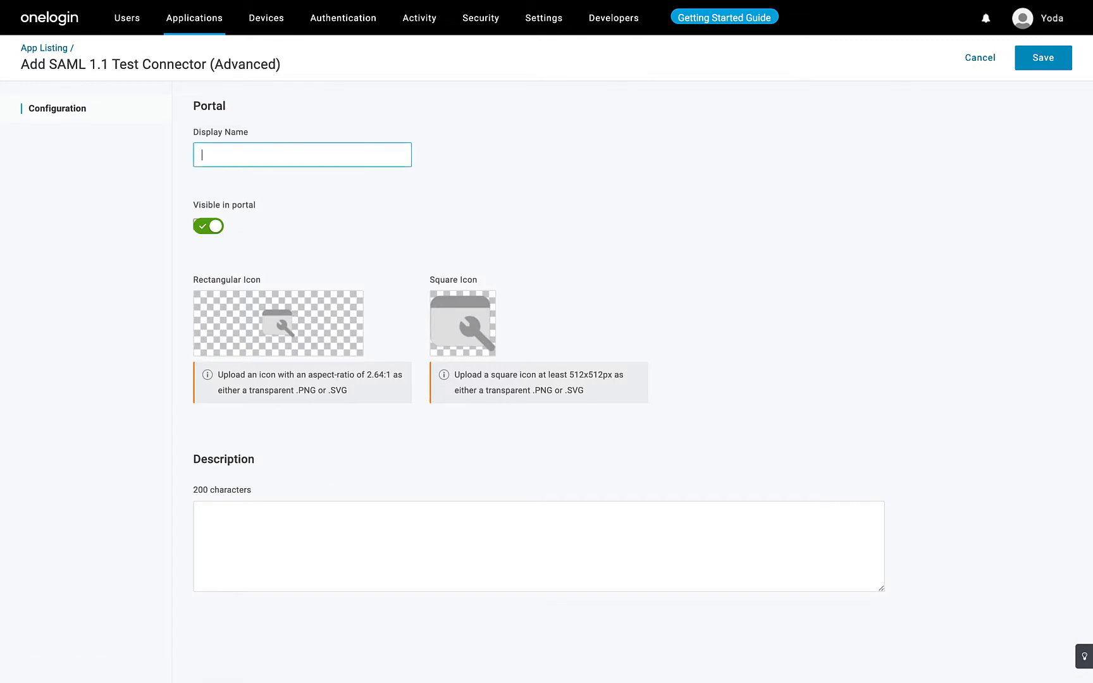
type("Zylcares")
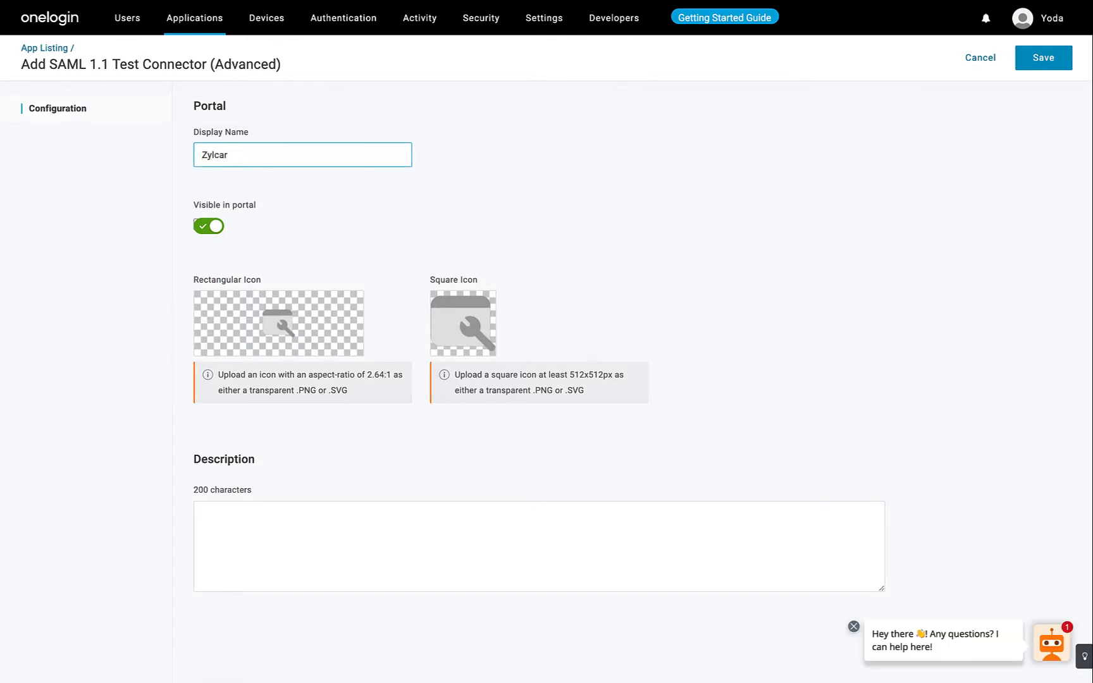
left_click(495, 171)
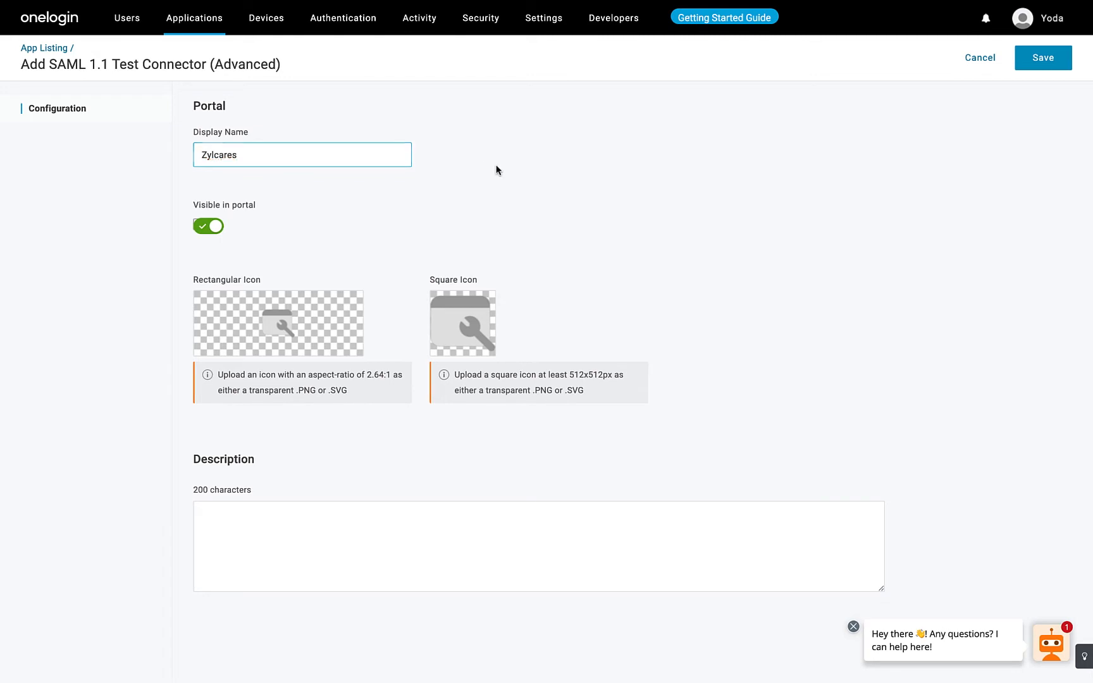
left_click(1042, 57)
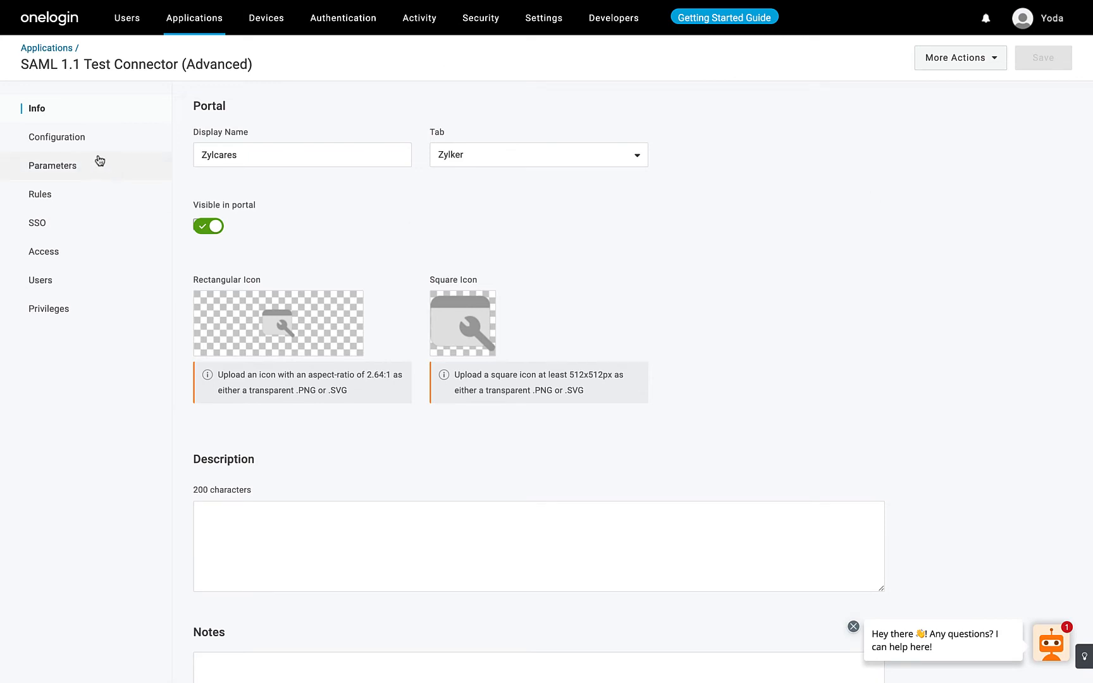
Fill the Zylcares app's RelayState with the help center's Default Relay State.
left_click(84, 141)
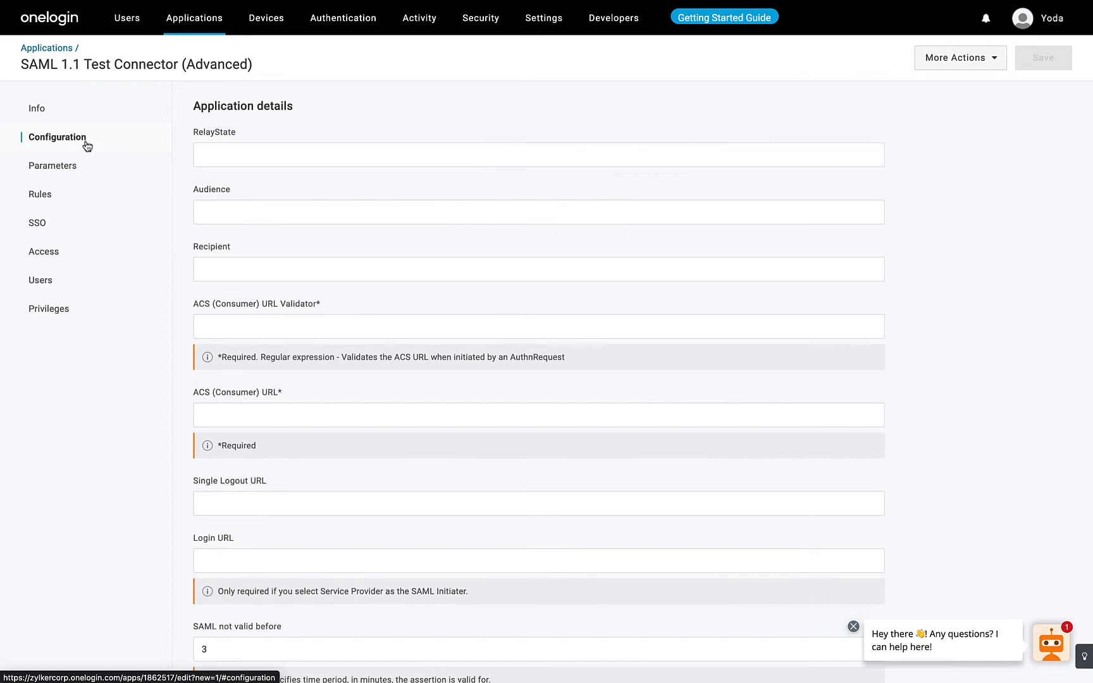
left_click(251, 159)
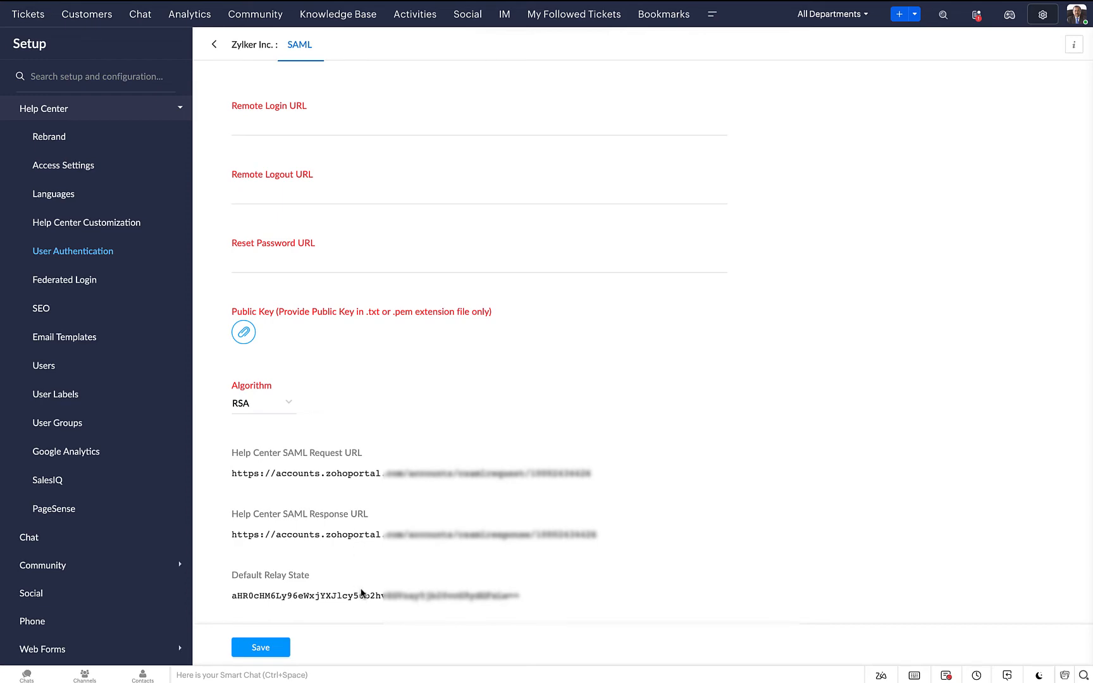
triple_click(363, 595)
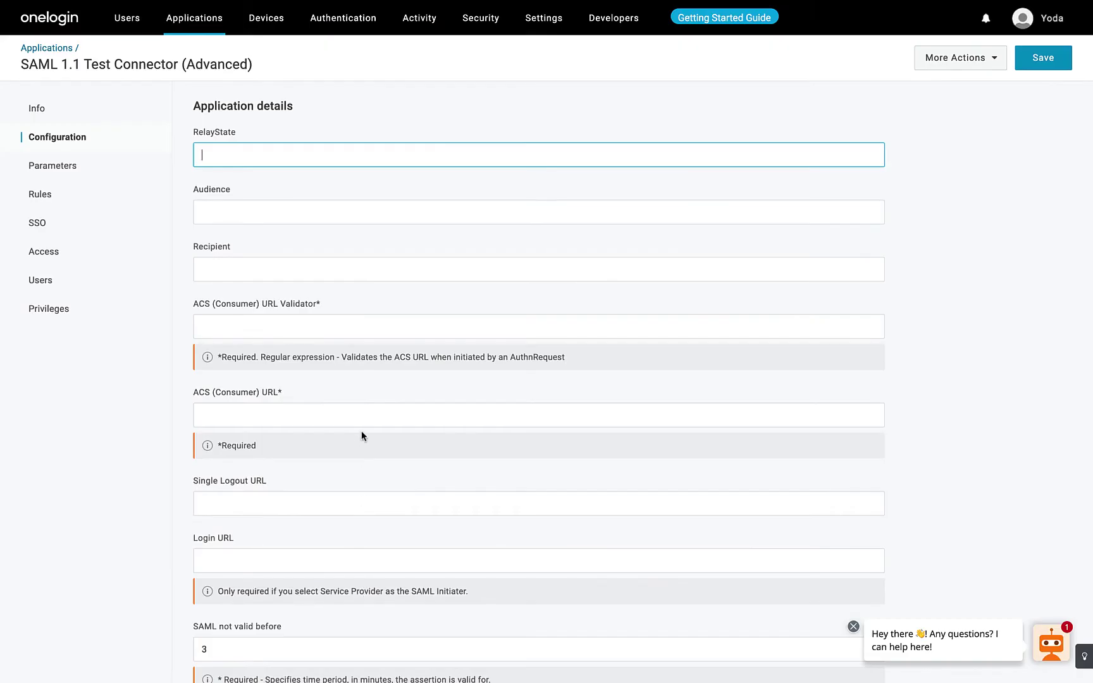
key("ctrl+v")
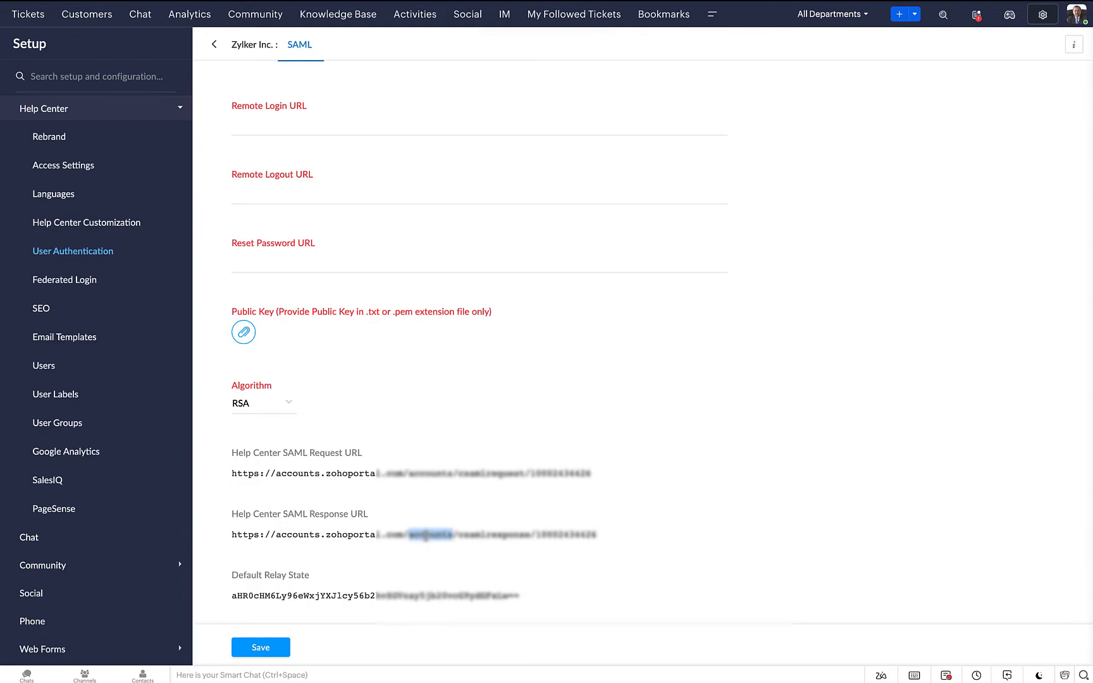
Set Recipient, ACS URL Validator and ACS URL to the help center's SAML Response URL and save.
triple_click(424, 535)
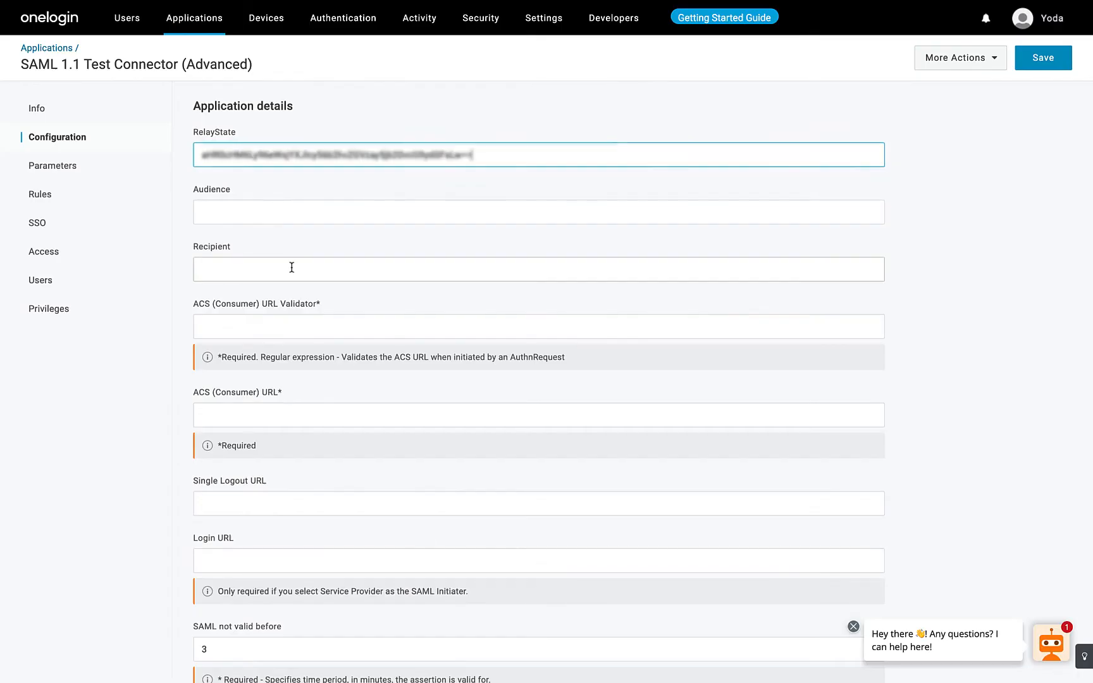
left_click(292, 267)
key("ctrl+v")
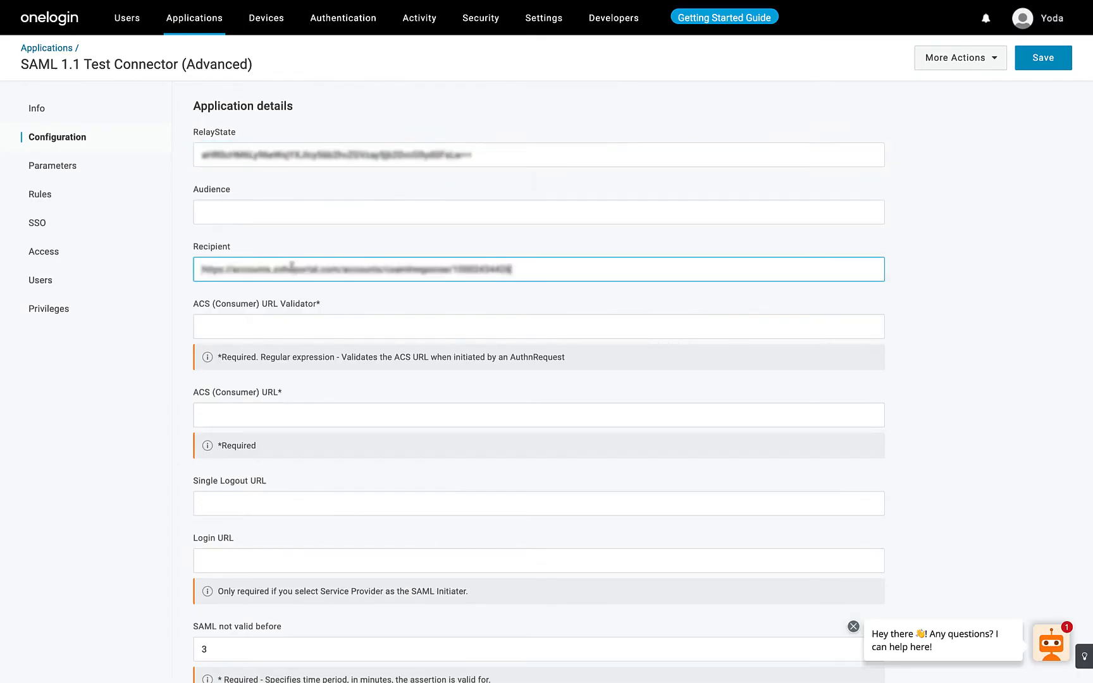
left_click(298, 327)
key("ctrl+v")
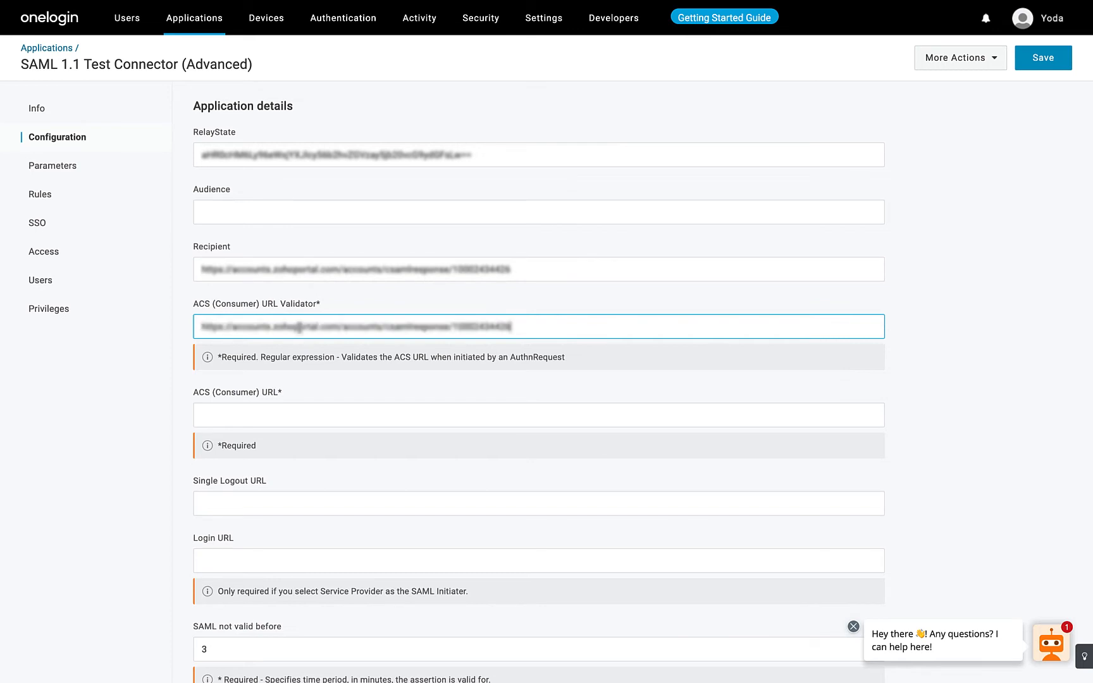
left_click(306, 416)
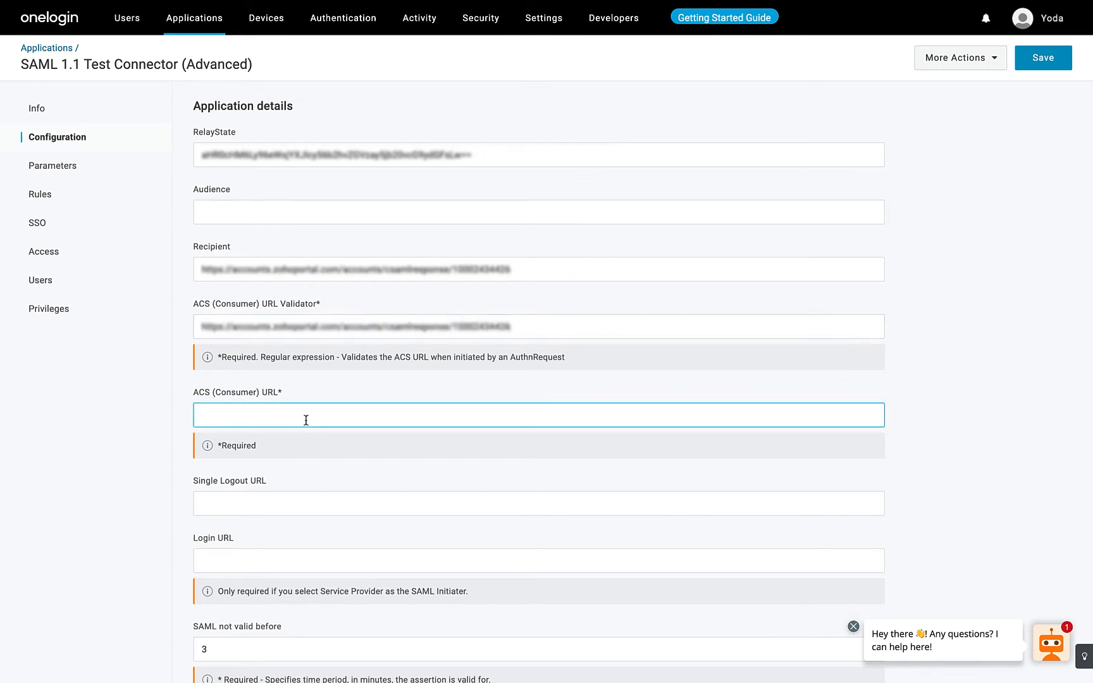
key("ctrl+v")
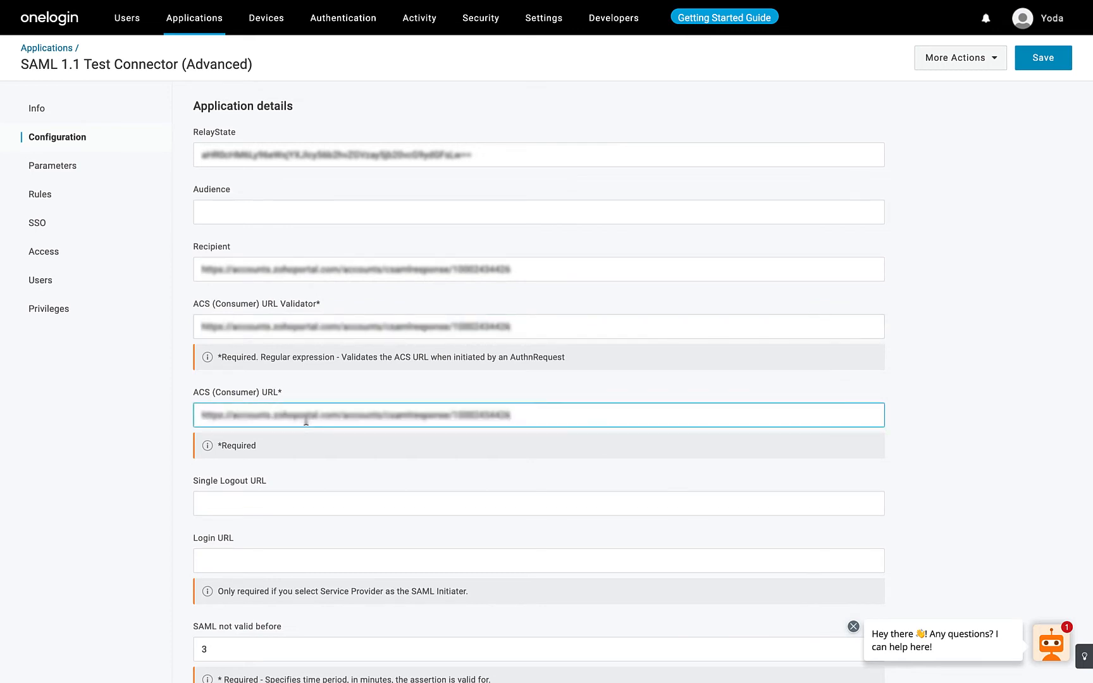
left_click(1043, 58)
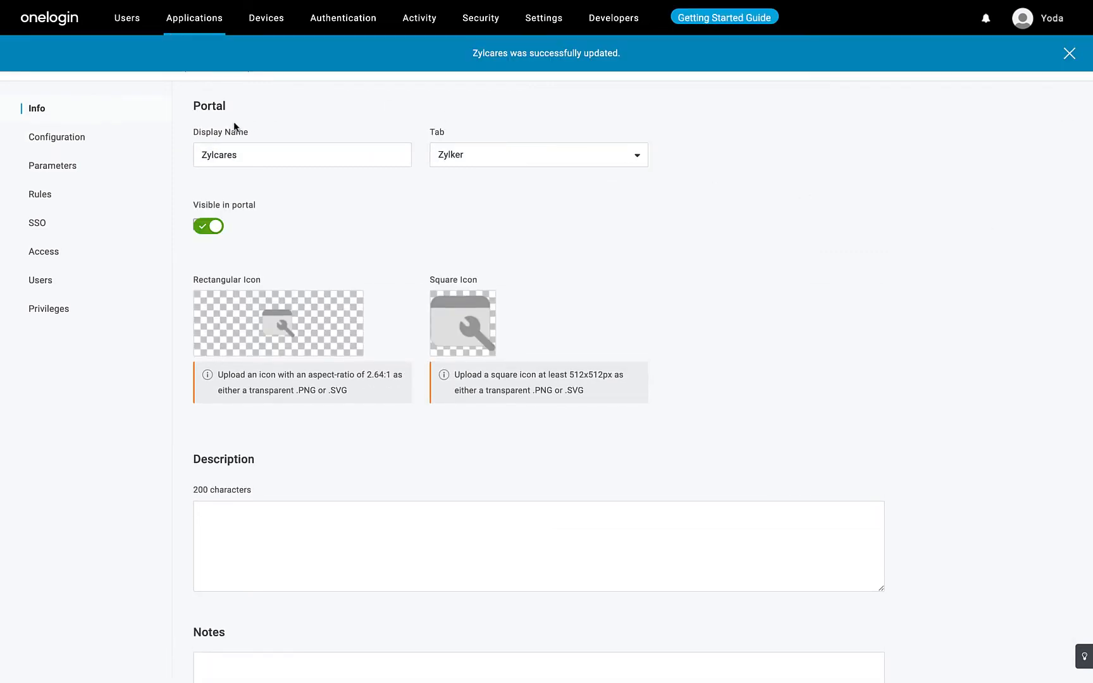
Copy OneLogin's SAML 2.0 Endpoint into Zoho Desk's Remote Login and Reset Password URL fields.
left_click(38, 224)
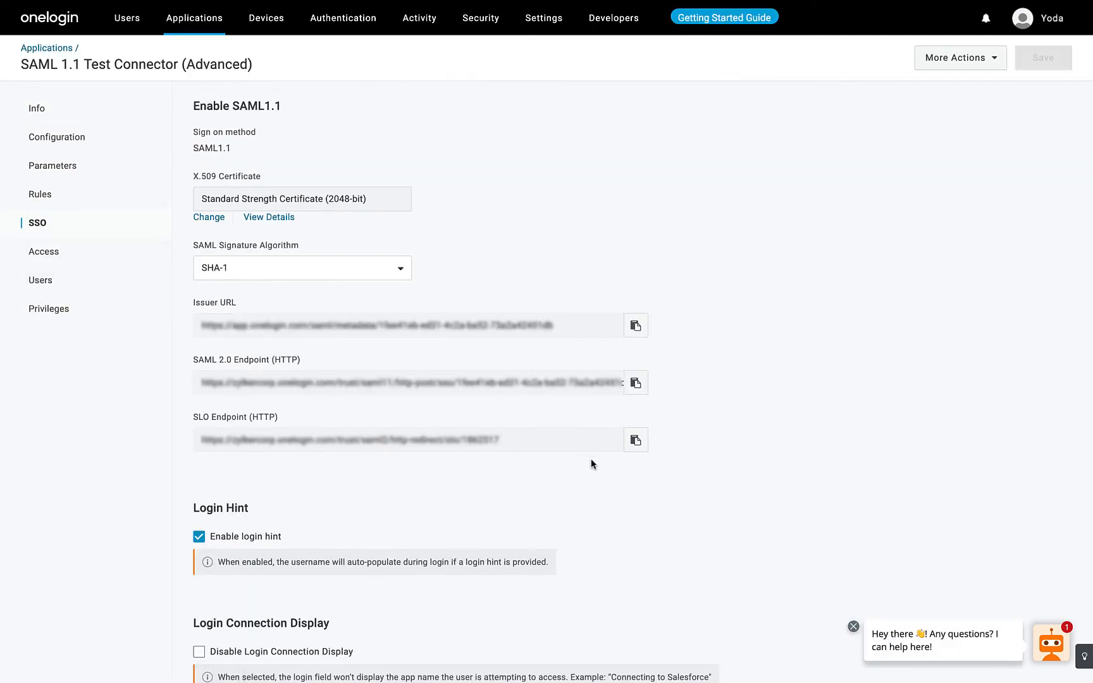
left_click(637, 383)
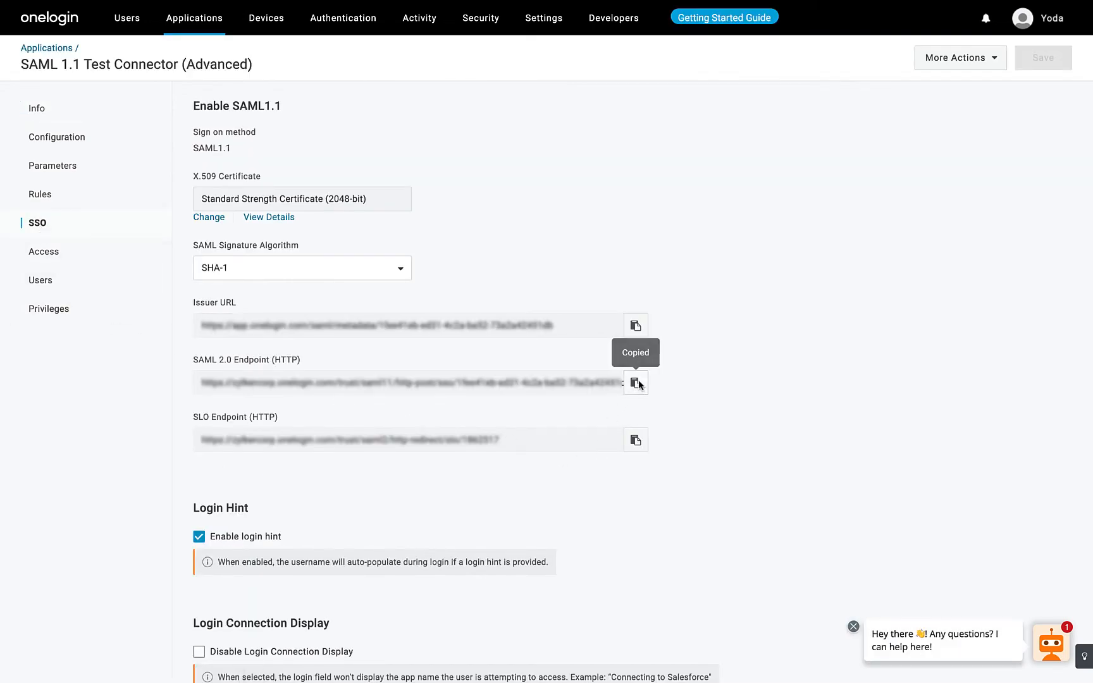
key("alt+Tab")
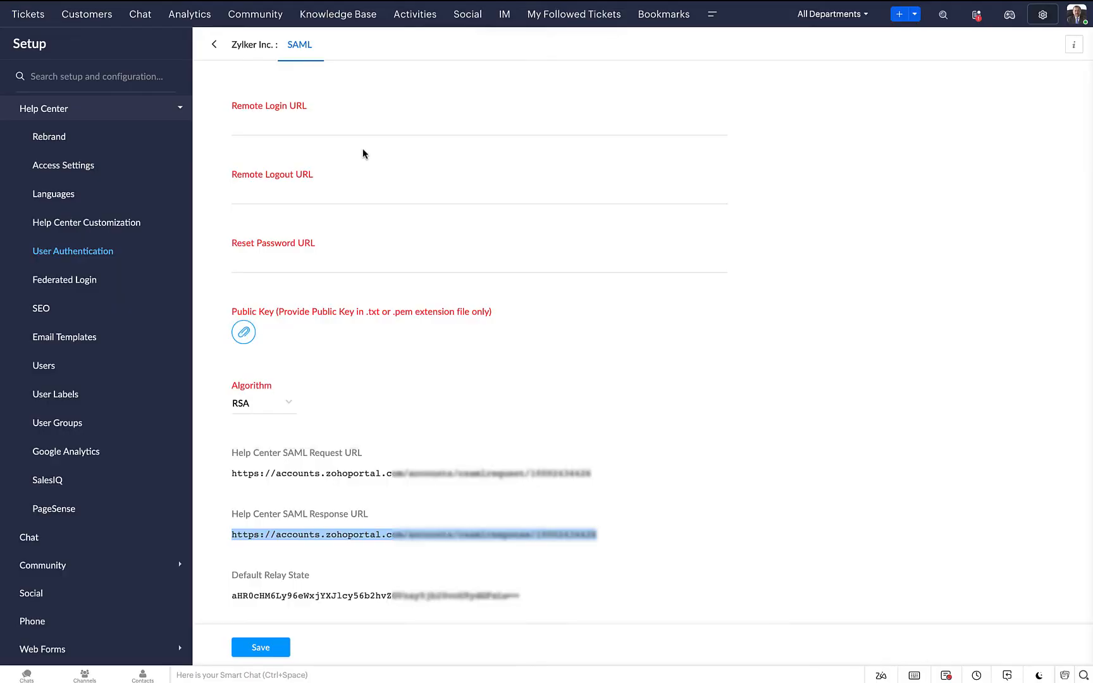
left_click(363, 128)
key("ctrl+v")
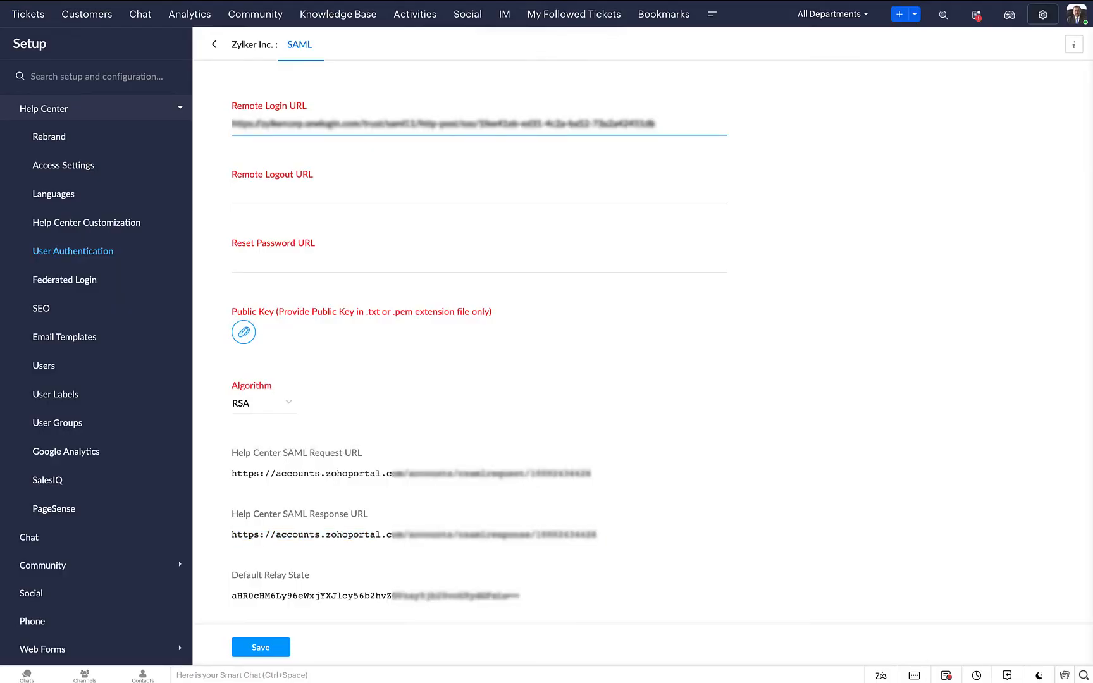
left_click(377, 255)
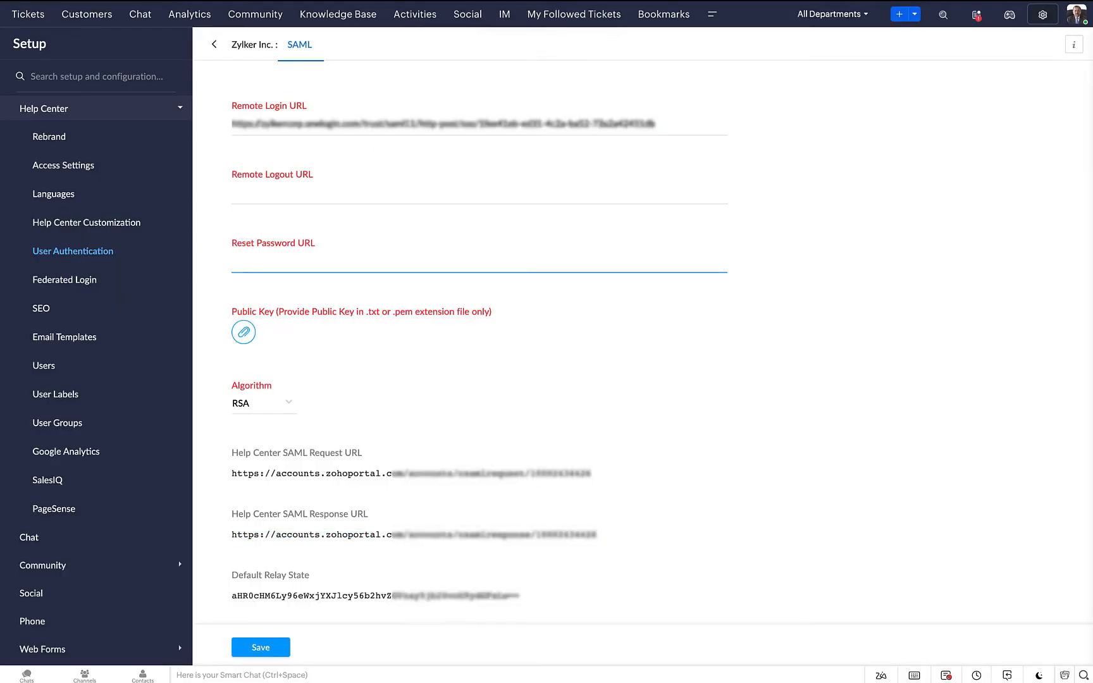
key("ctrl+v")
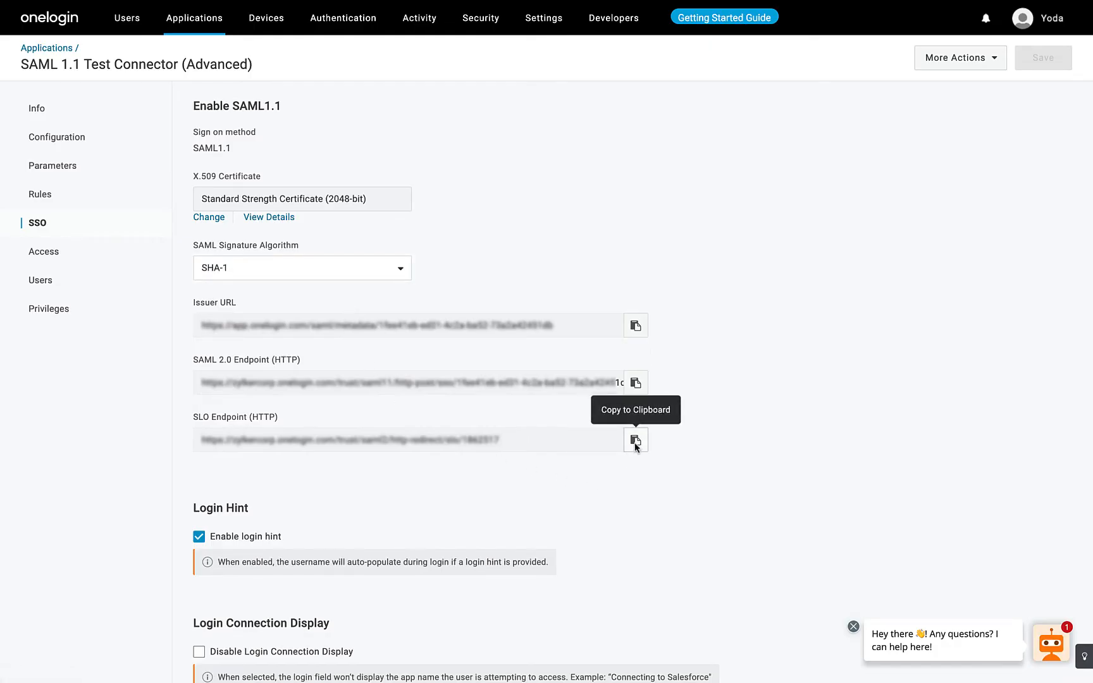
Copy OneLogin's SLO Endpoint into Zoho Desk's Remote Logout URL field.
left_click(635, 440)
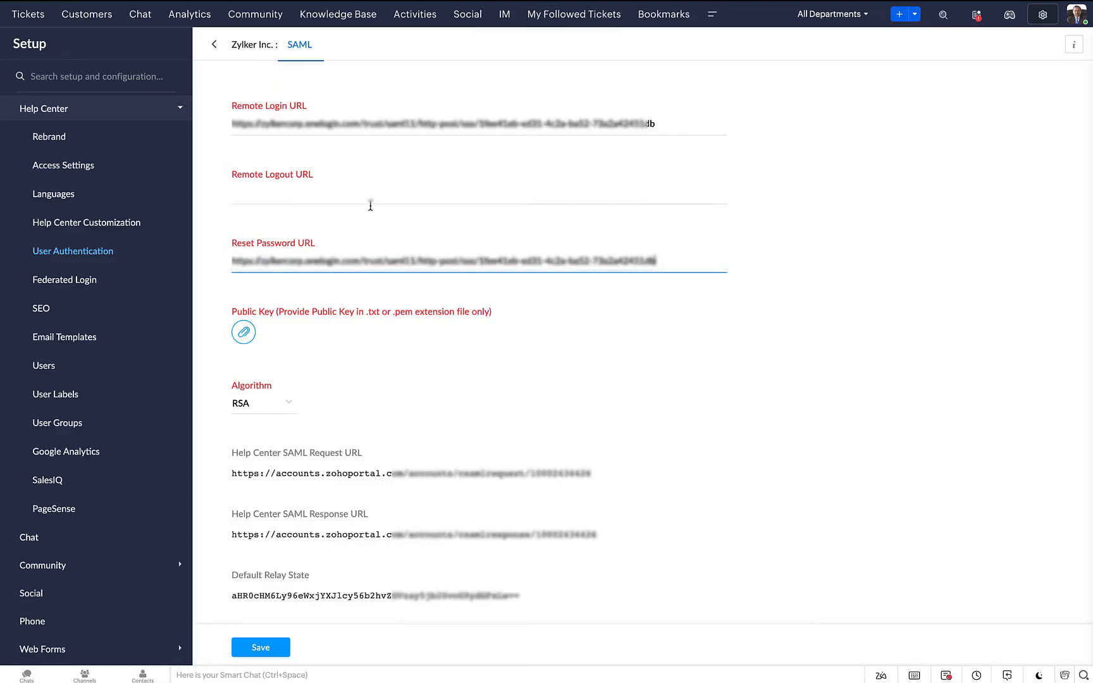
left_click(369, 200)
key("ctrl+v")
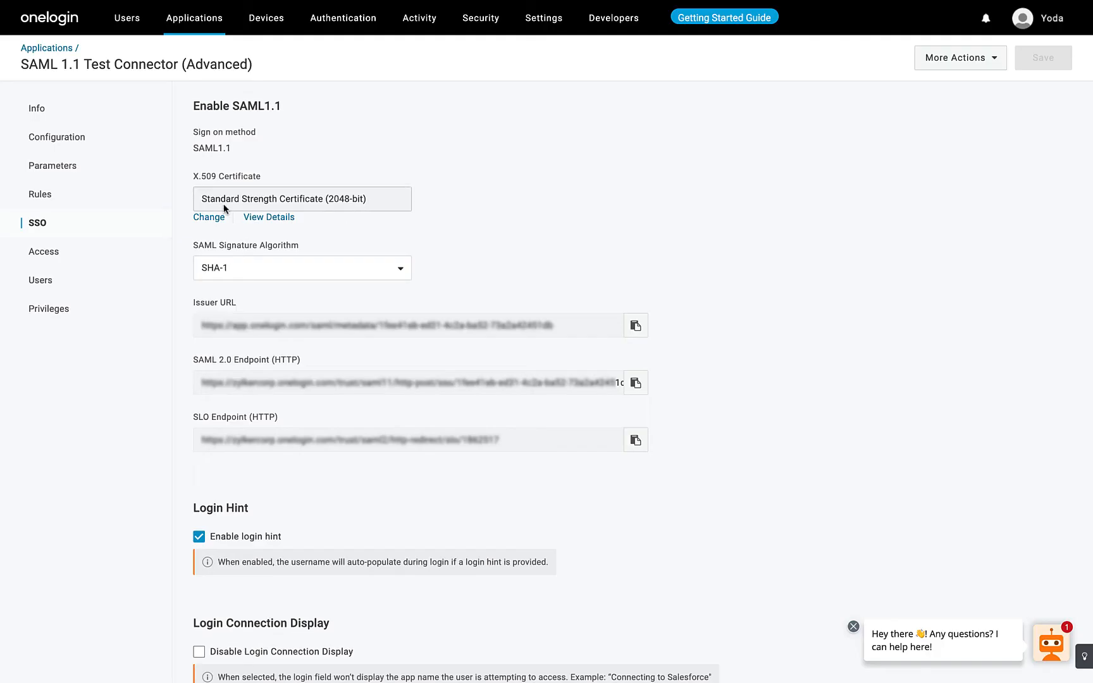
Download OneLogin's X.509 certificate as a PEM file and return to the Zoho Desk SAML form.
left_click(268, 219)
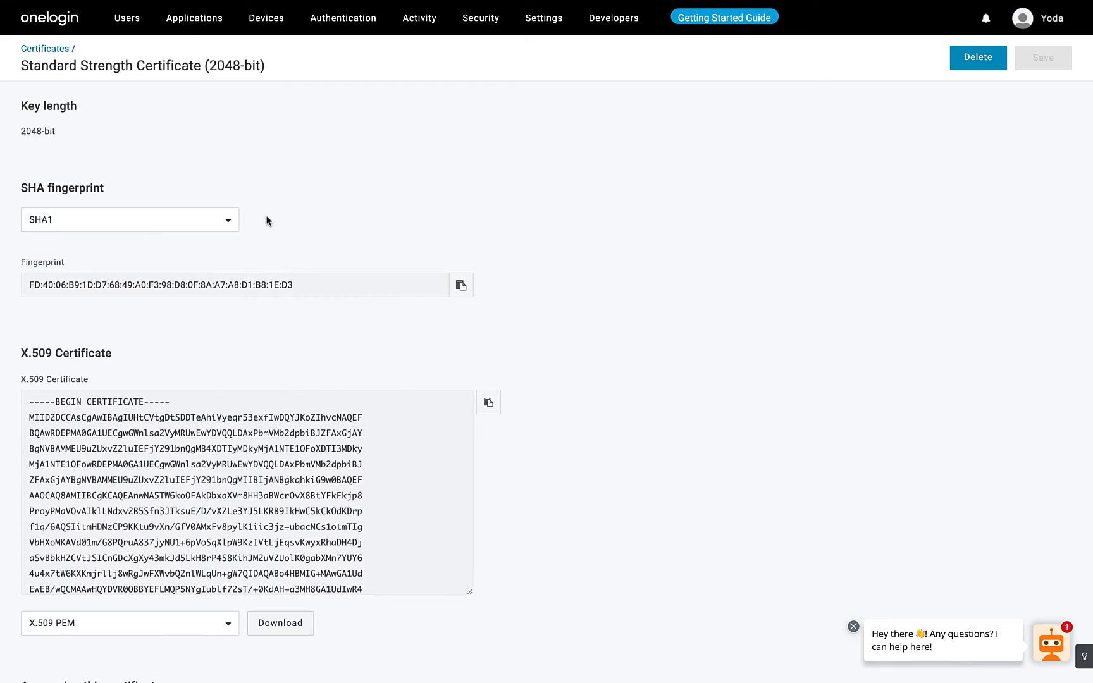
left_click(296, 630)
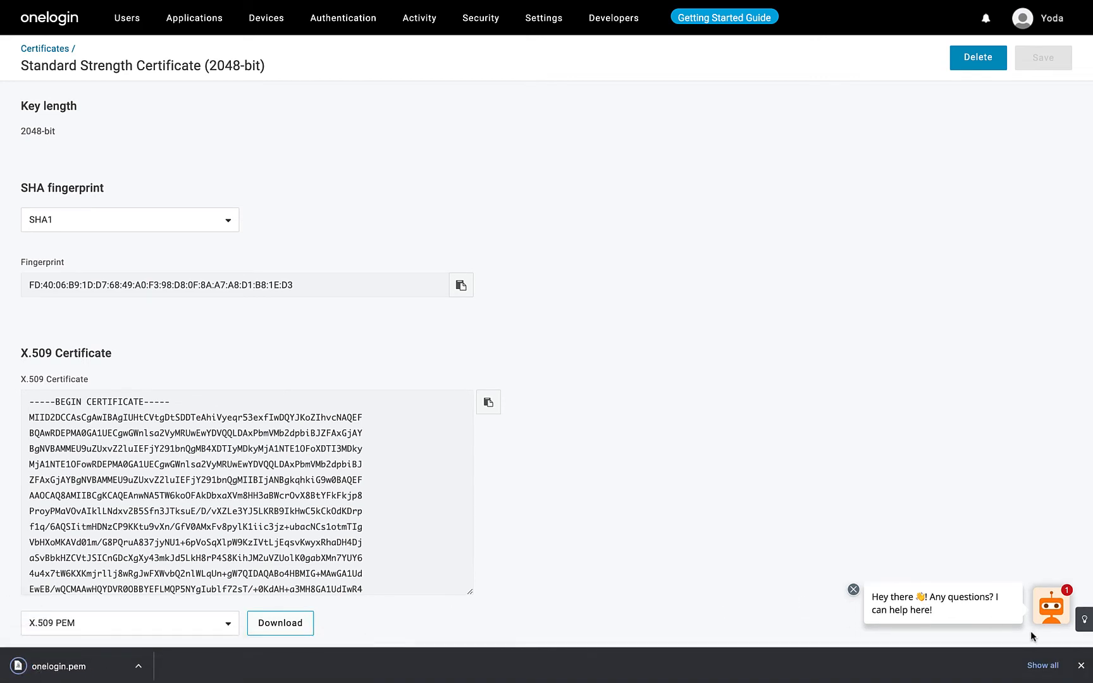
left_click(1079, 666)
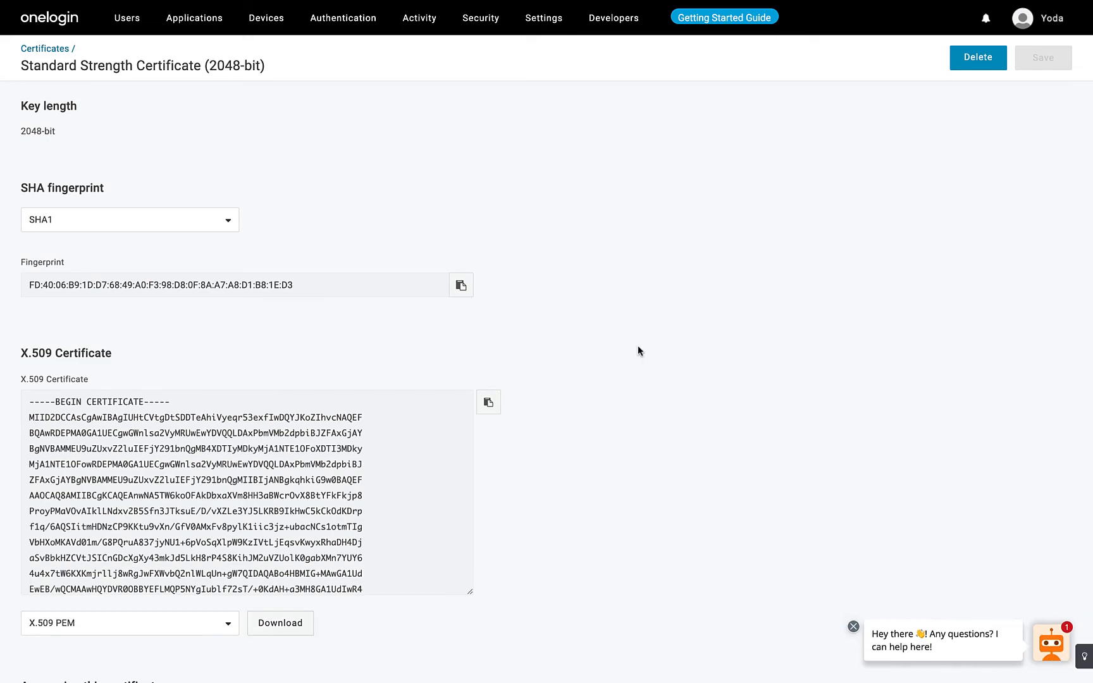
key("alt+Tab")
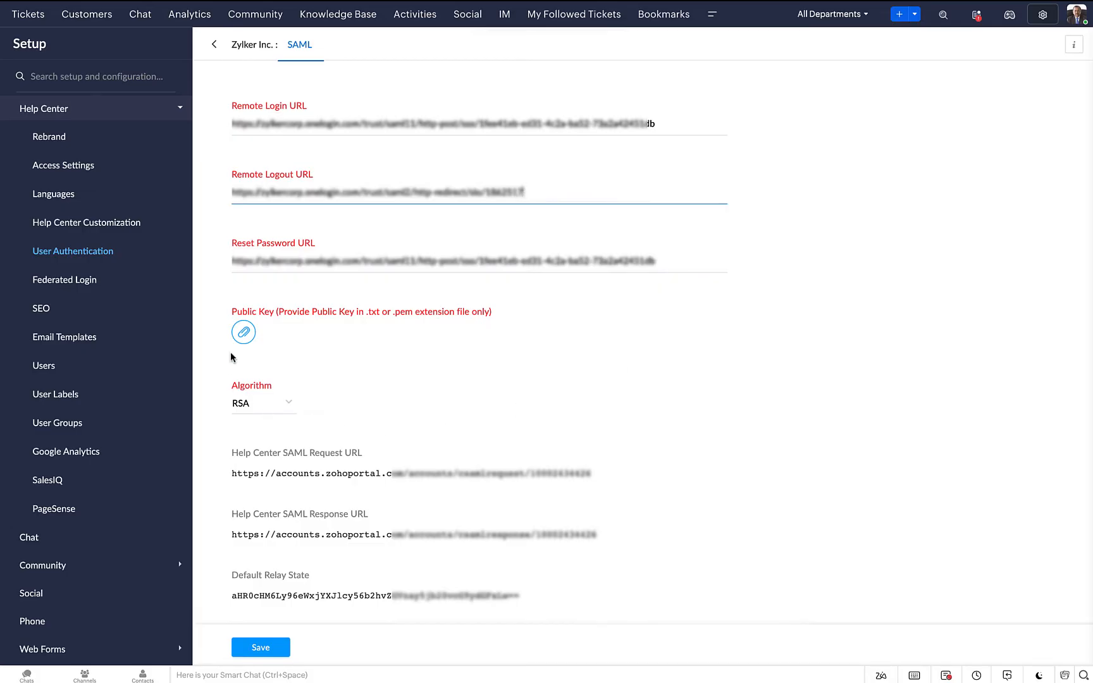
Attach onelogin.pem as the SAML public key and save the help center SAML settings.
left_click(244, 333)
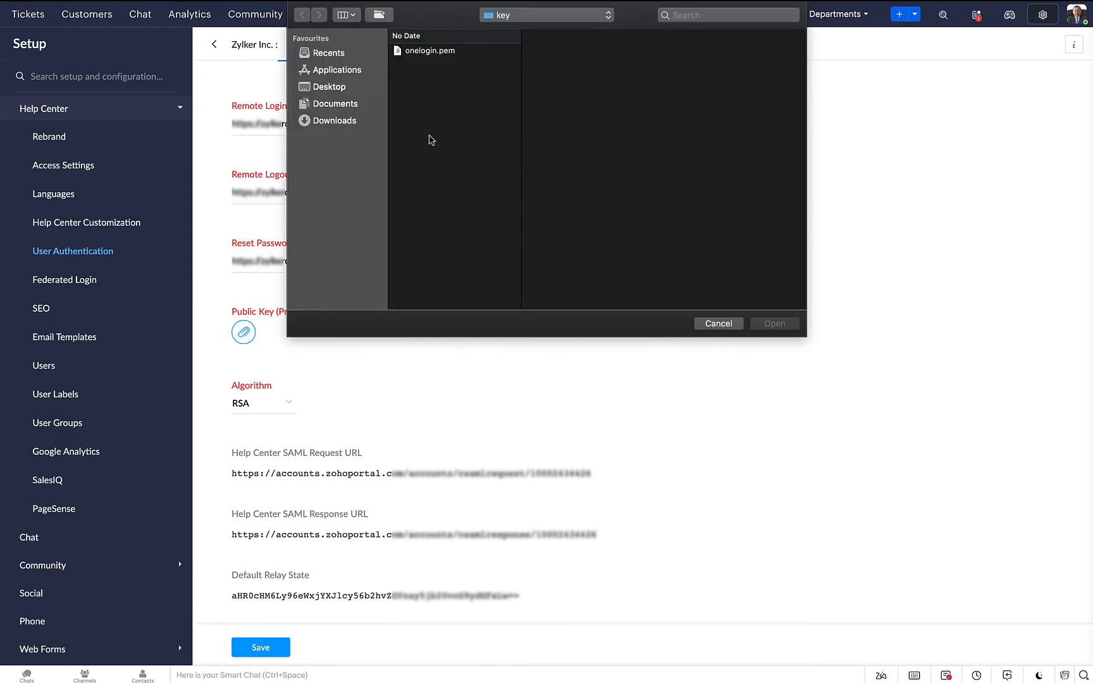
left_click(431, 52)
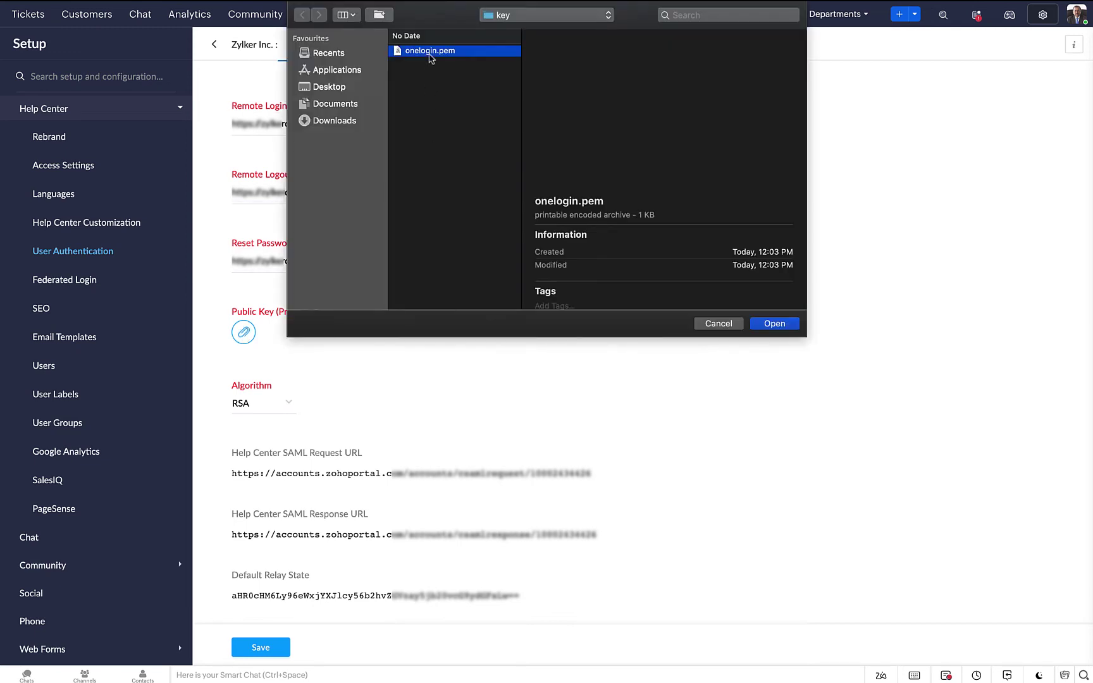
left_click(774, 323)
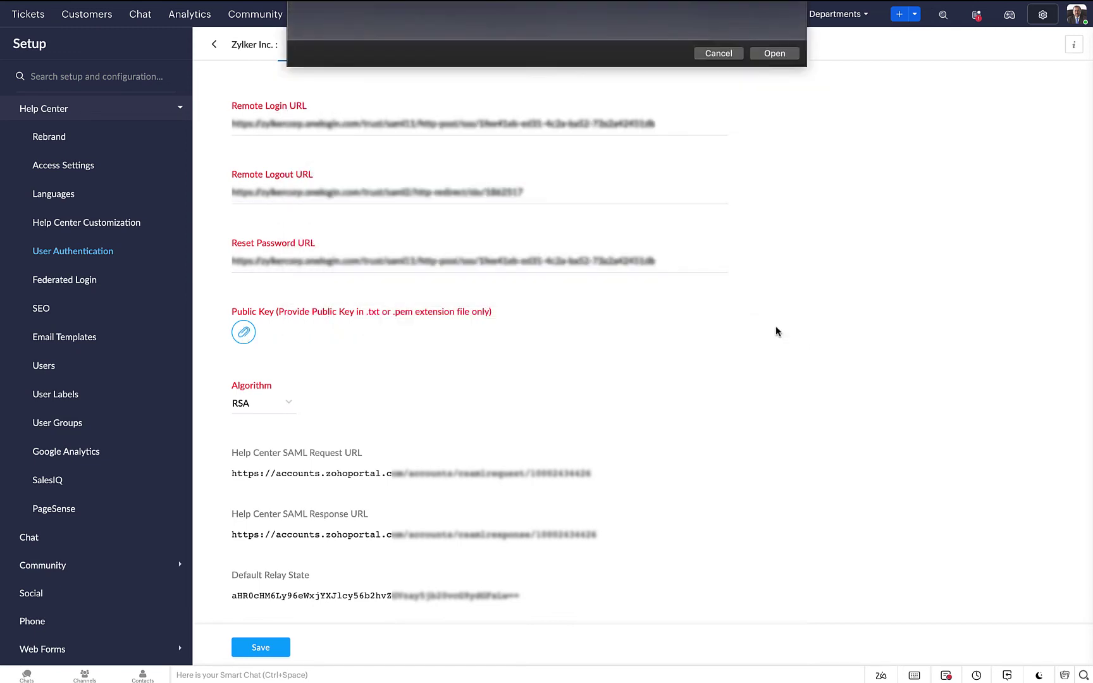
left_click(272, 650)
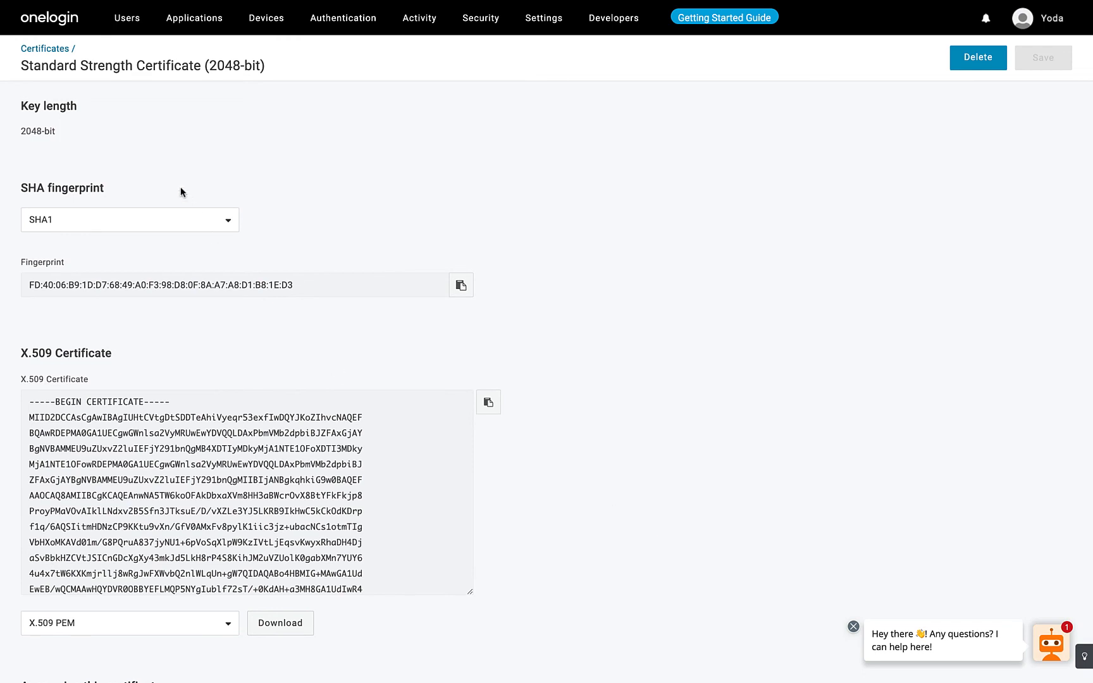
mouse_move(126, 18)
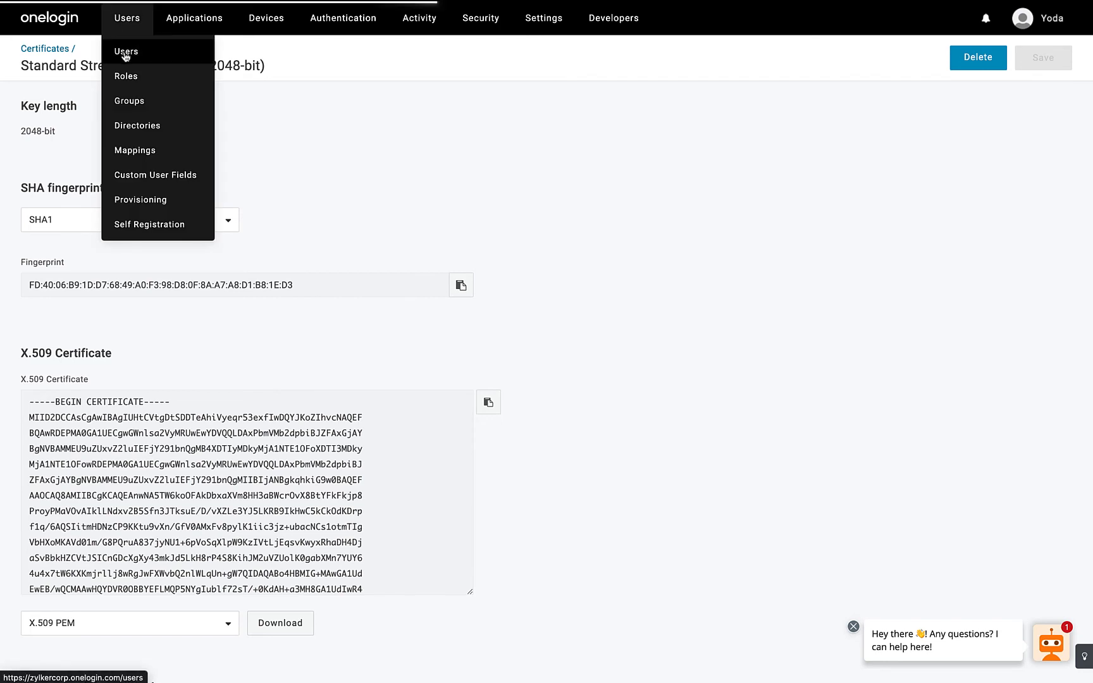
Approve all unapproved OneLogin users via More Actions > Approve all users and confirm.
left_click(125, 54)
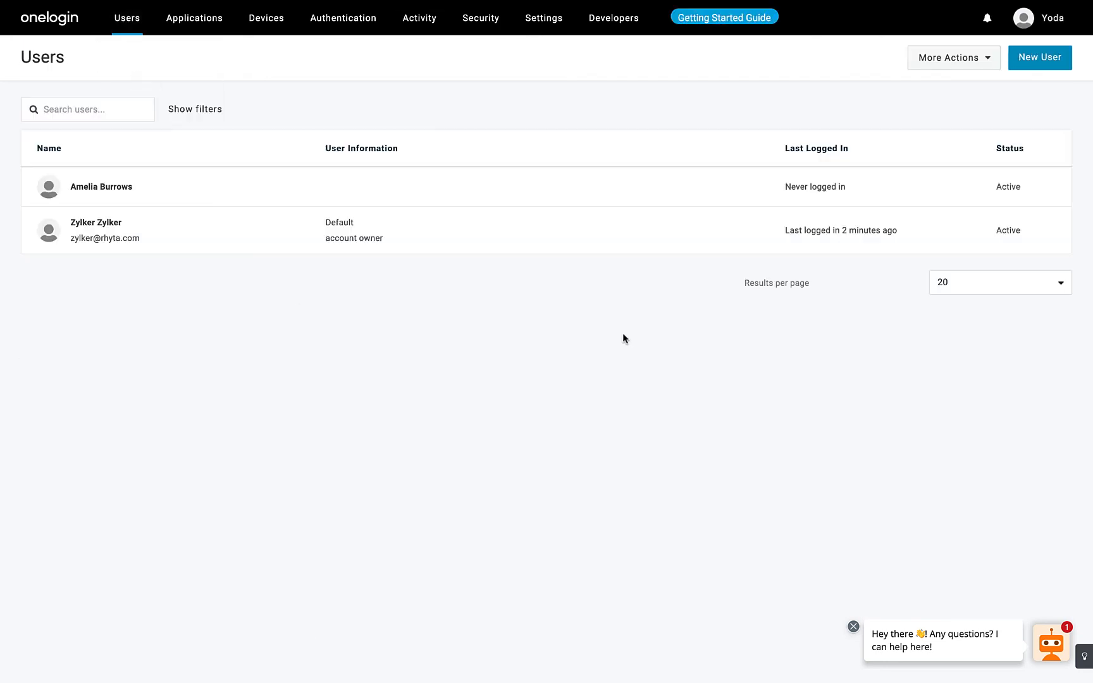
left_click(953, 58)
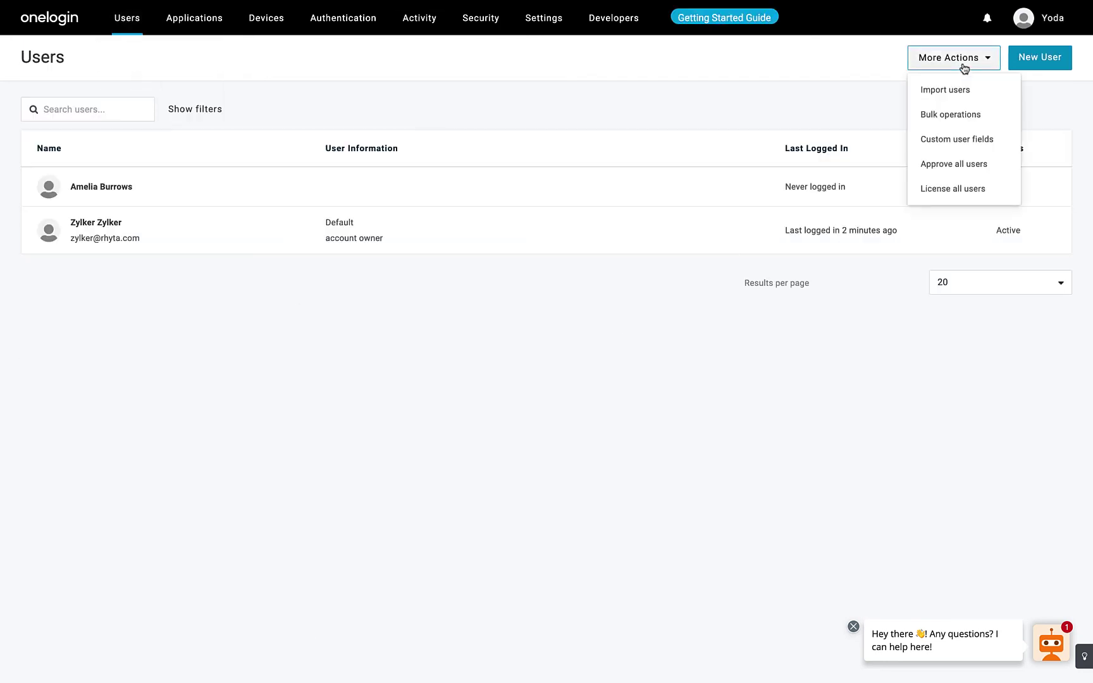
left_click(953, 163)
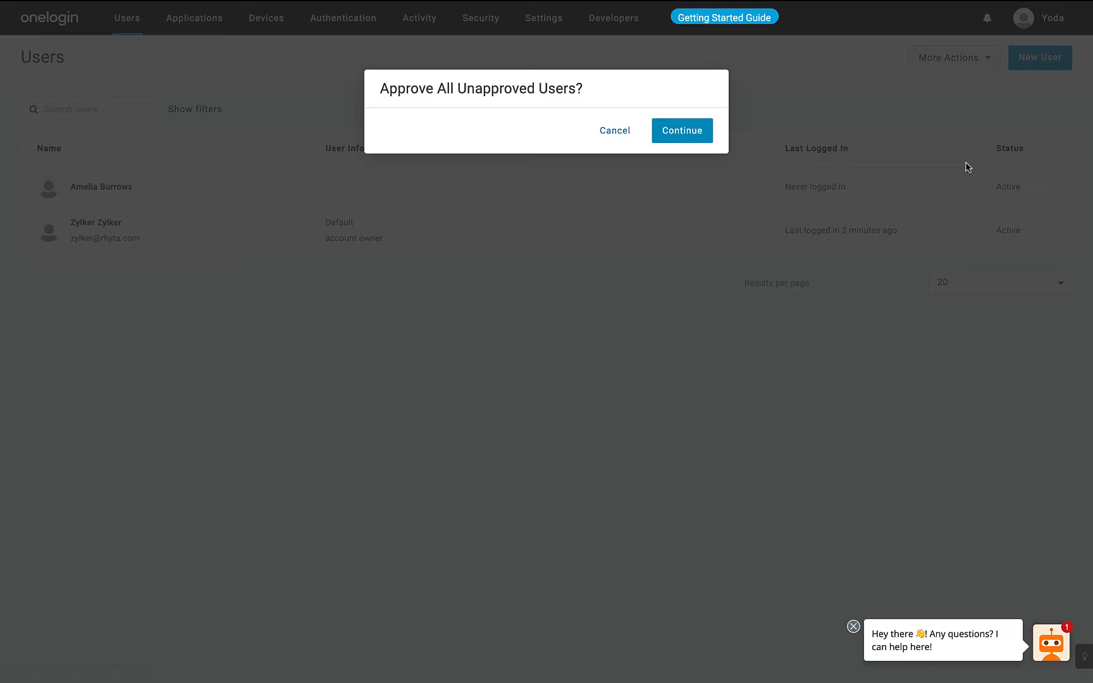
left_click(686, 139)
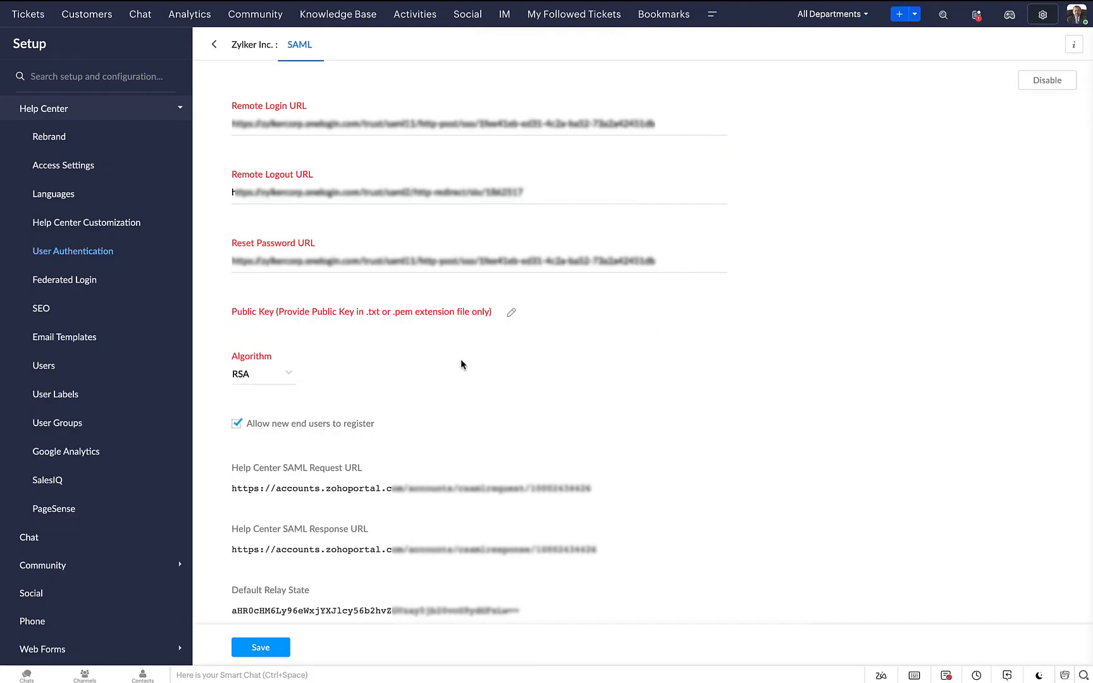
Go to Help Center Access Settings in the Zoho Desk Setup sidebar.
left_click(85, 168)
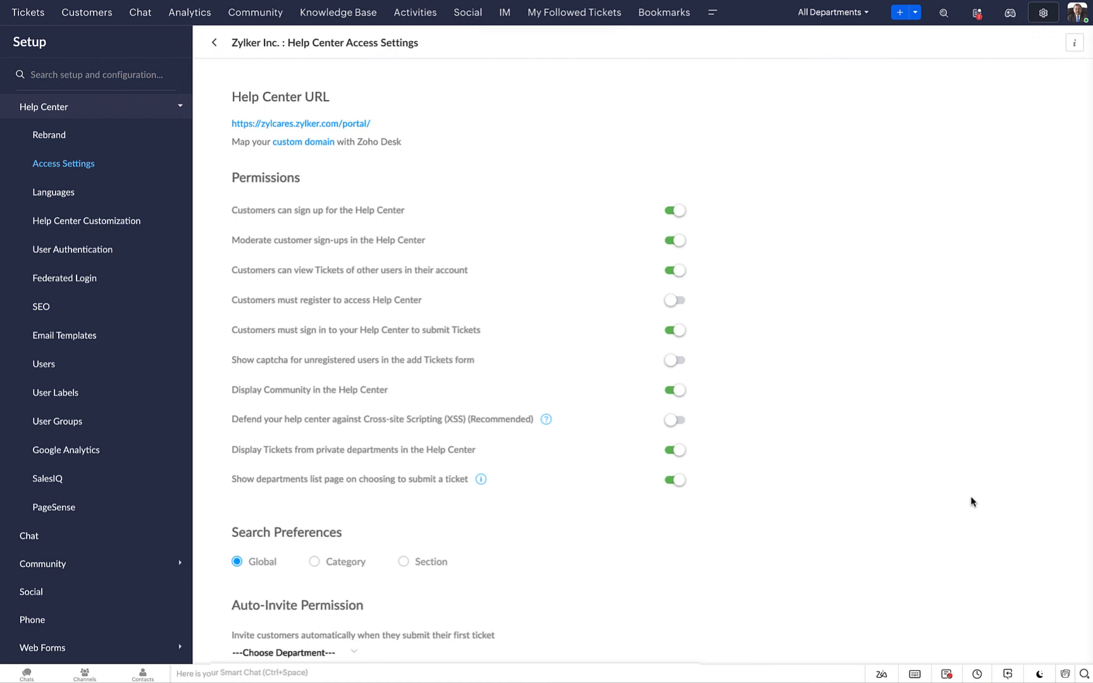
Sign in to the Zylker Inc. help center with the OneLogin username and password.
left_click(338, 131)
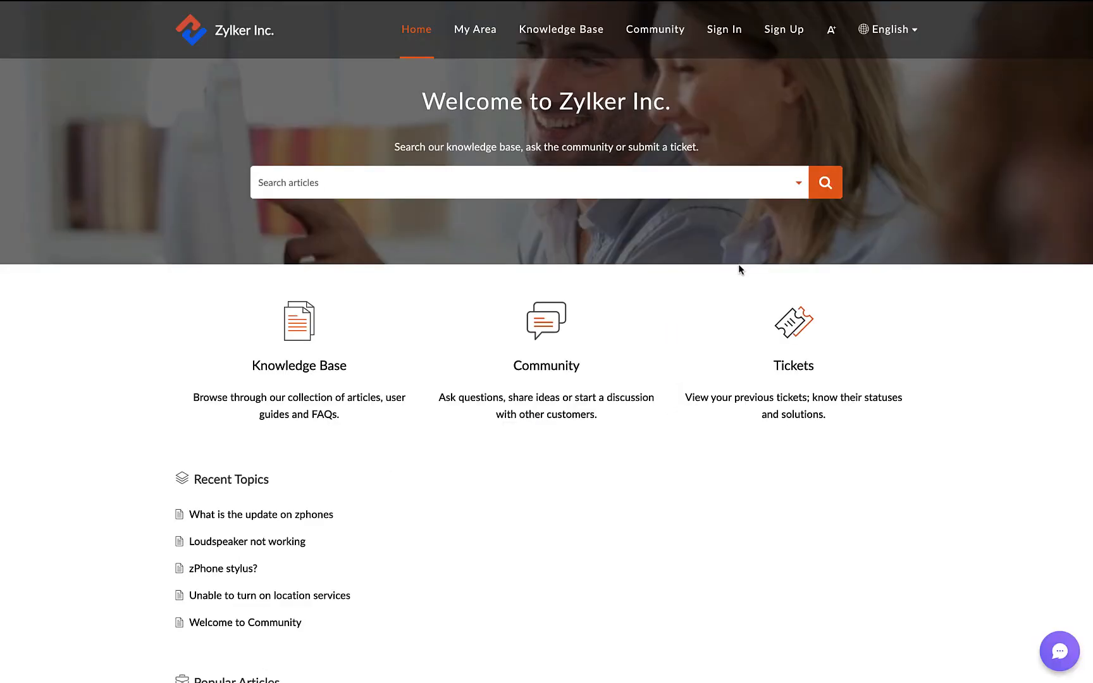
left_click(724, 28)
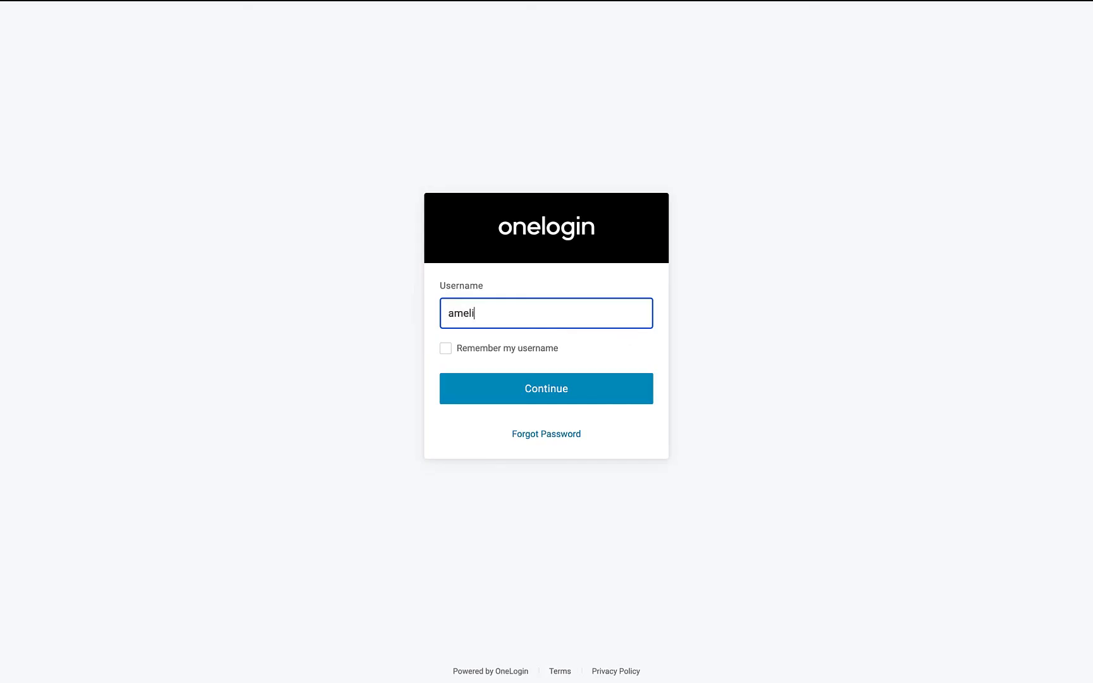
left_click(575, 389)
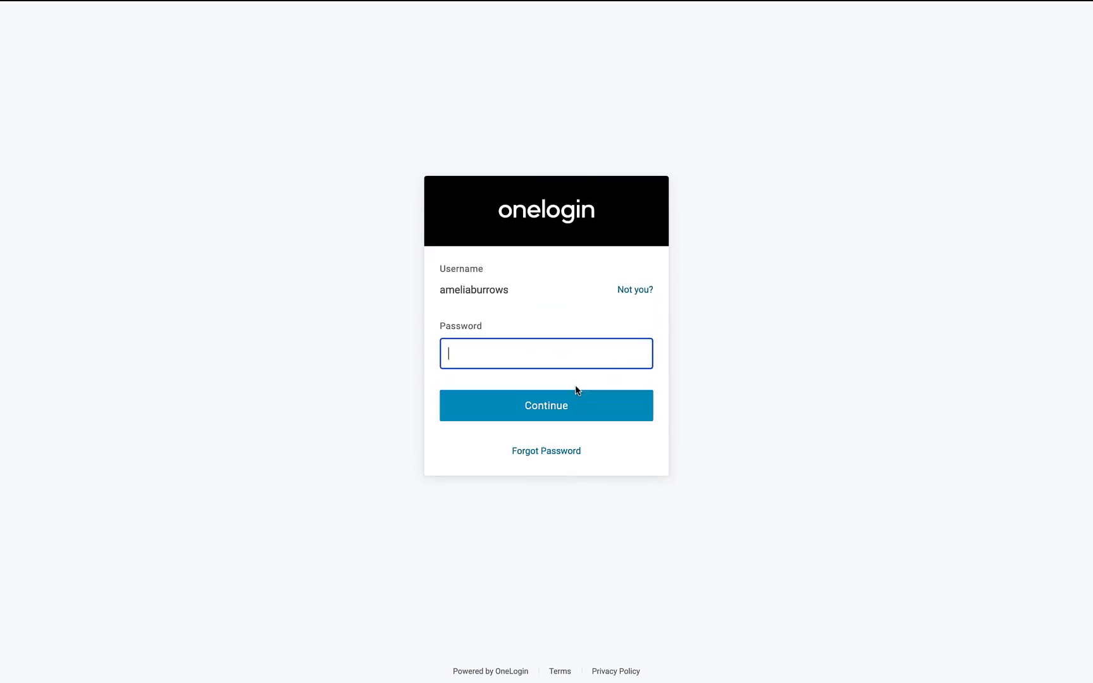
type("password")
left_click(575, 393)
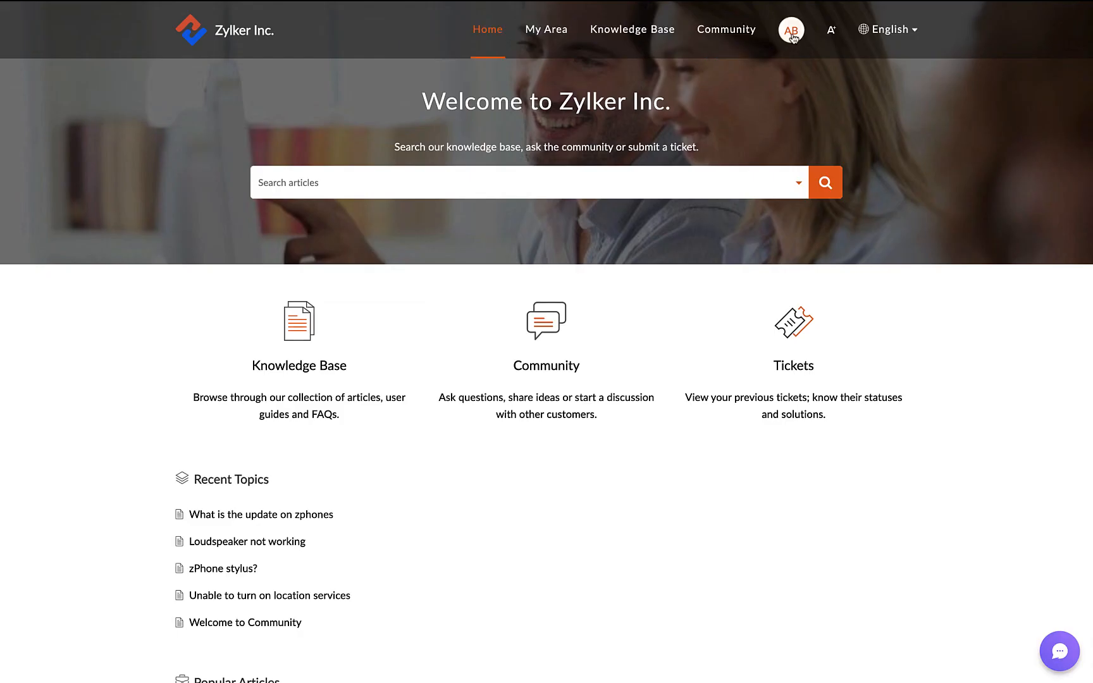
View the signed-in user's profile from the avatar menu.
left_click(790, 30)
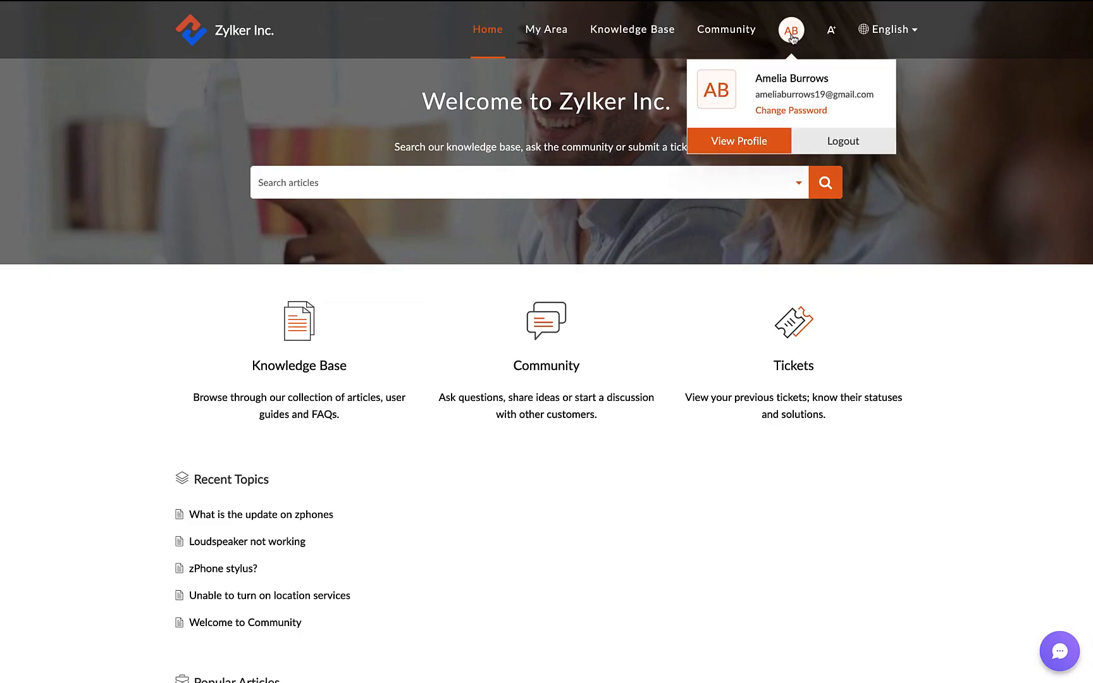
left_click(748, 143)
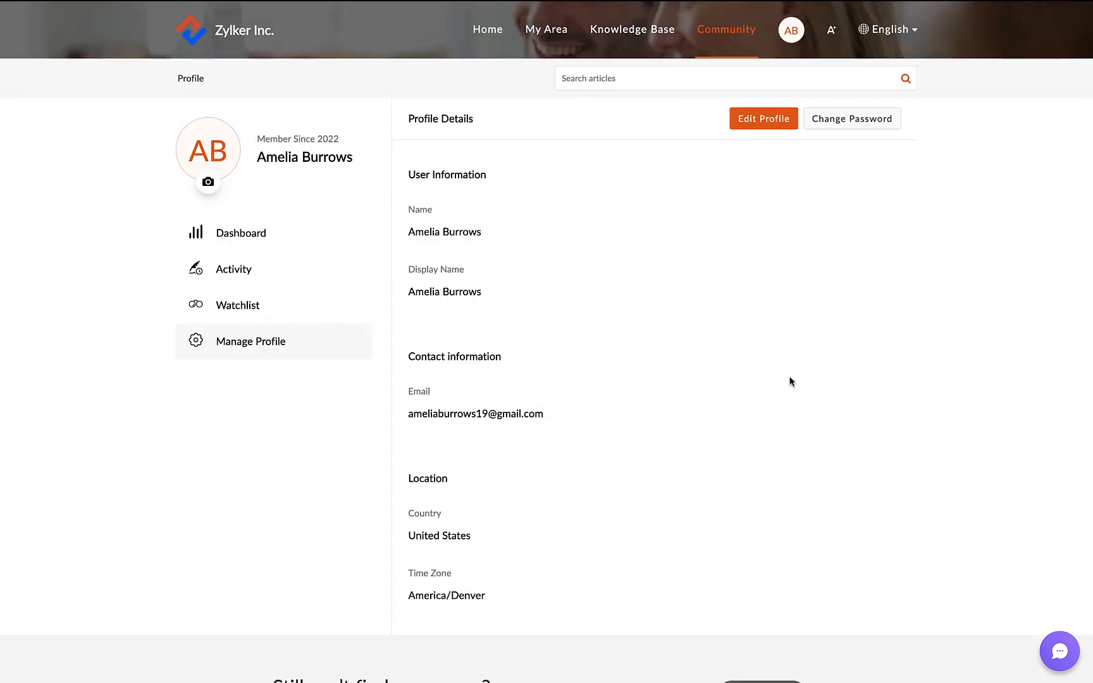